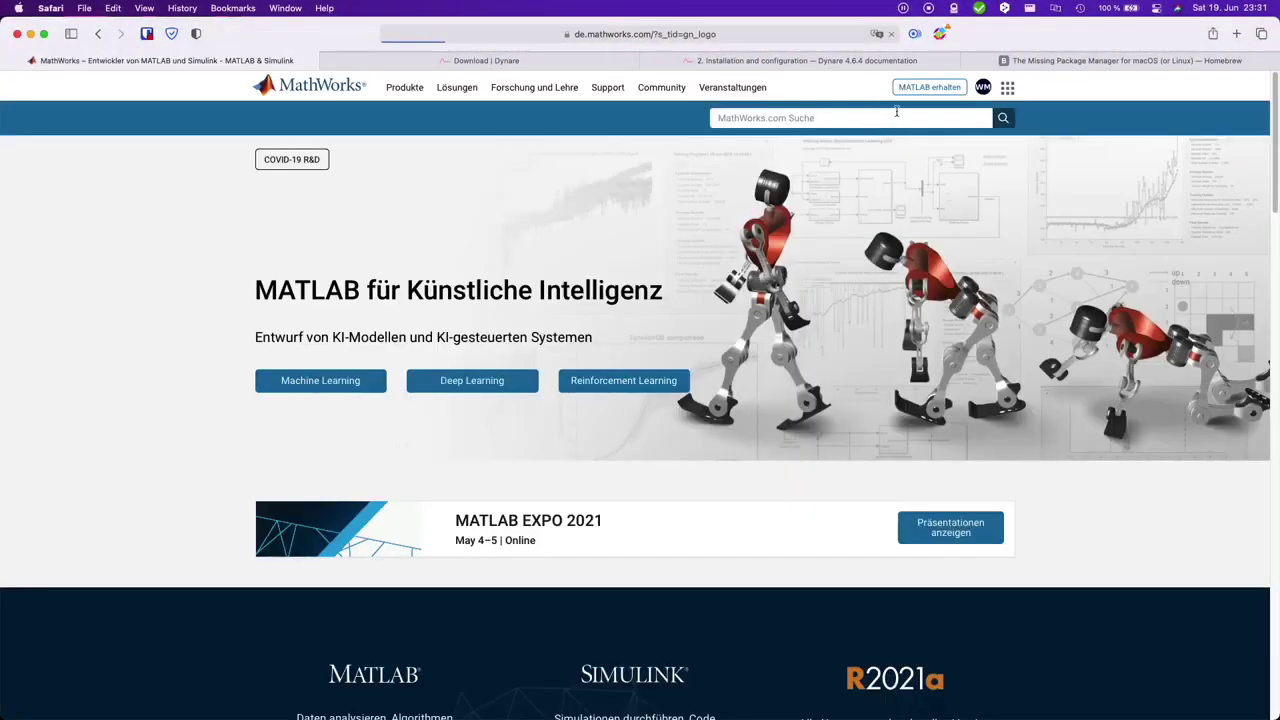
- From the MathWorks account, download the R2021a macOS installer zip into Downloads
click(983, 87)
click(920, 106)
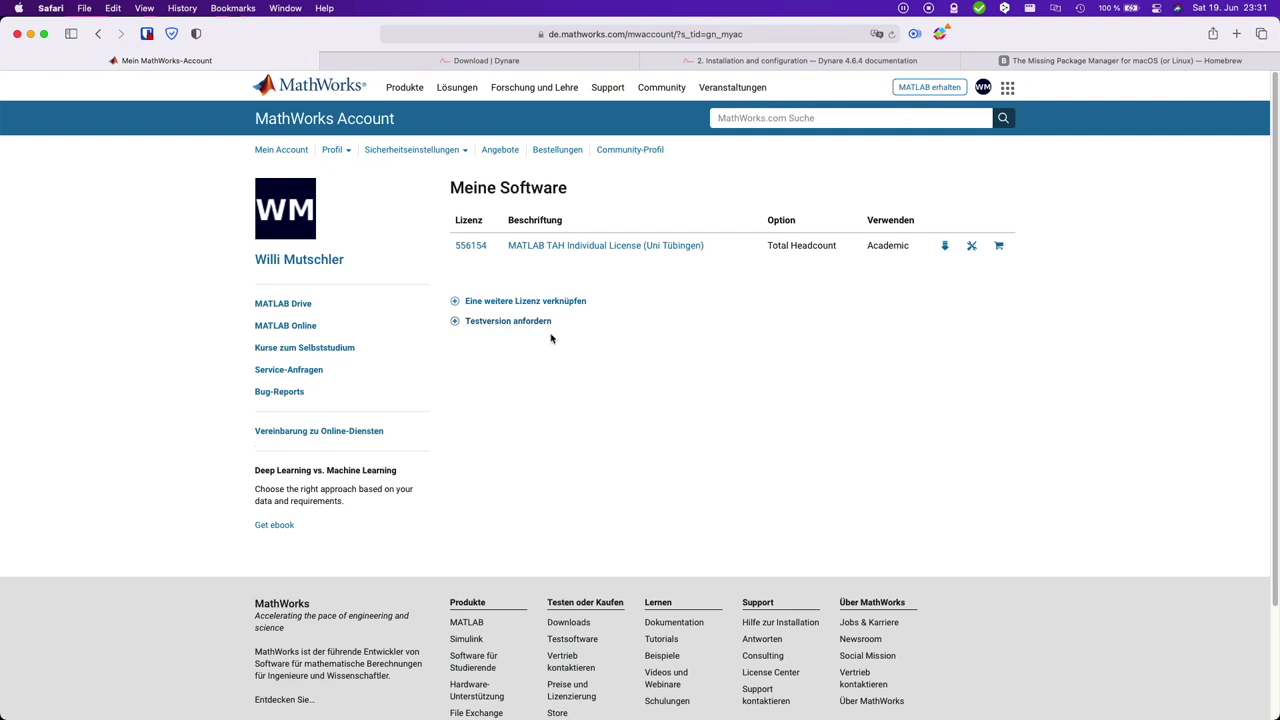
click(945, 250)
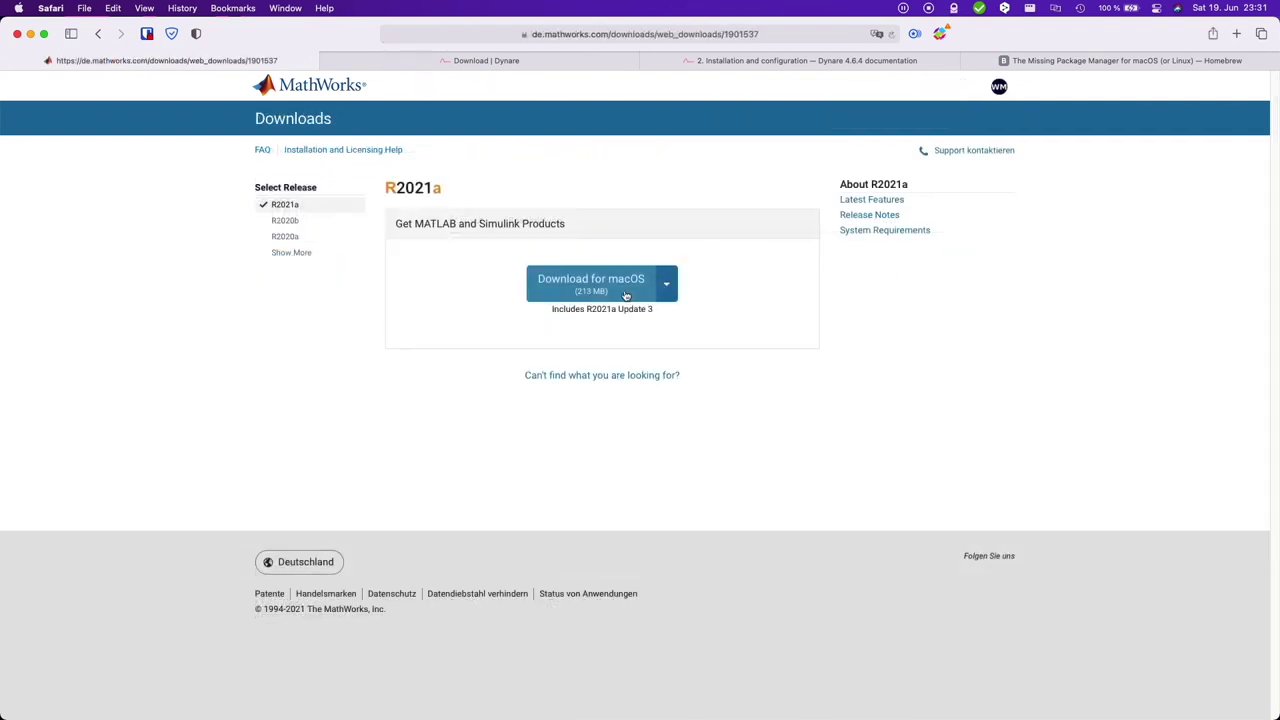
click(622, 294)
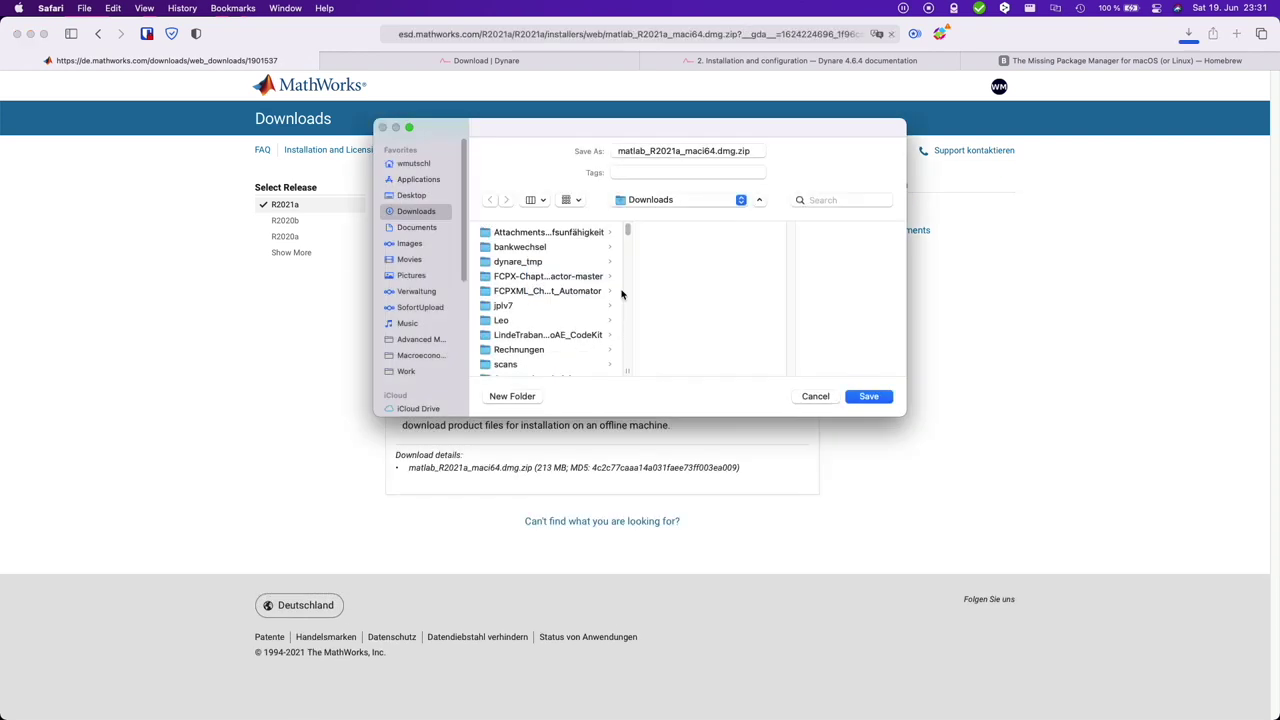
click(868, 396)
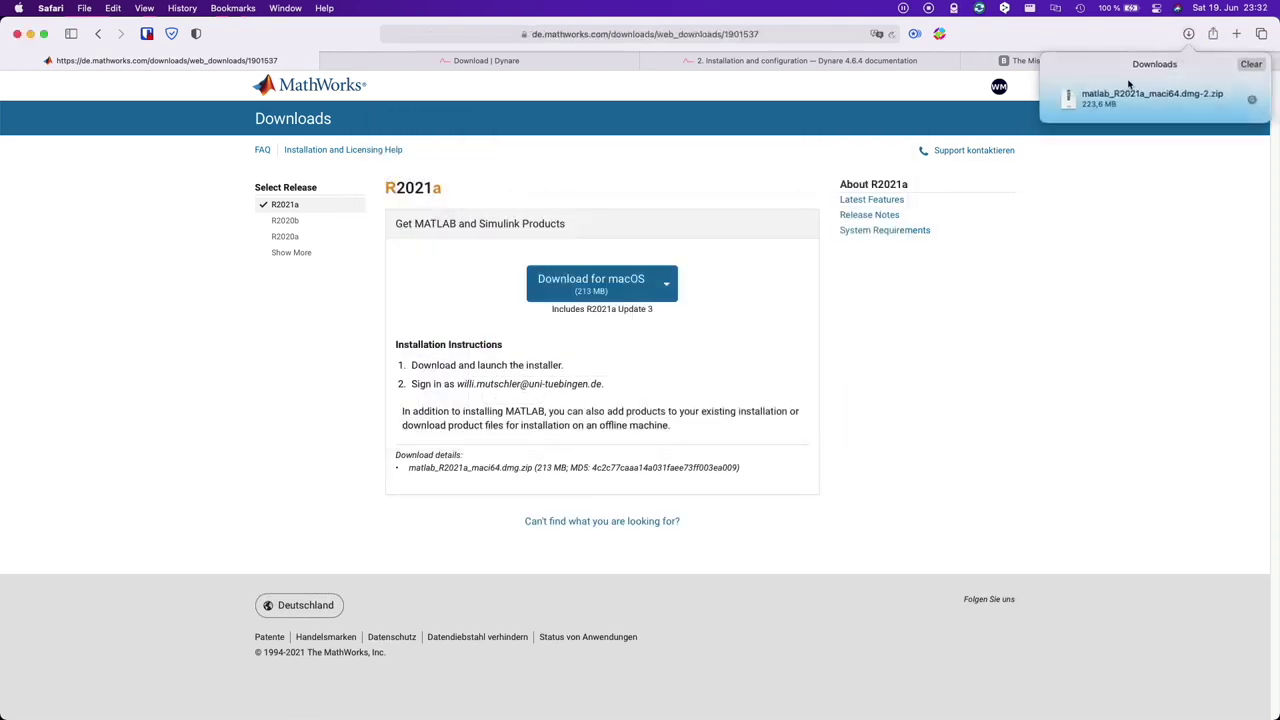
- Unpack and mount the installer image, then launch InstallForMacOSX.app and authorise it with the administrator password
double_click(1135, 99)
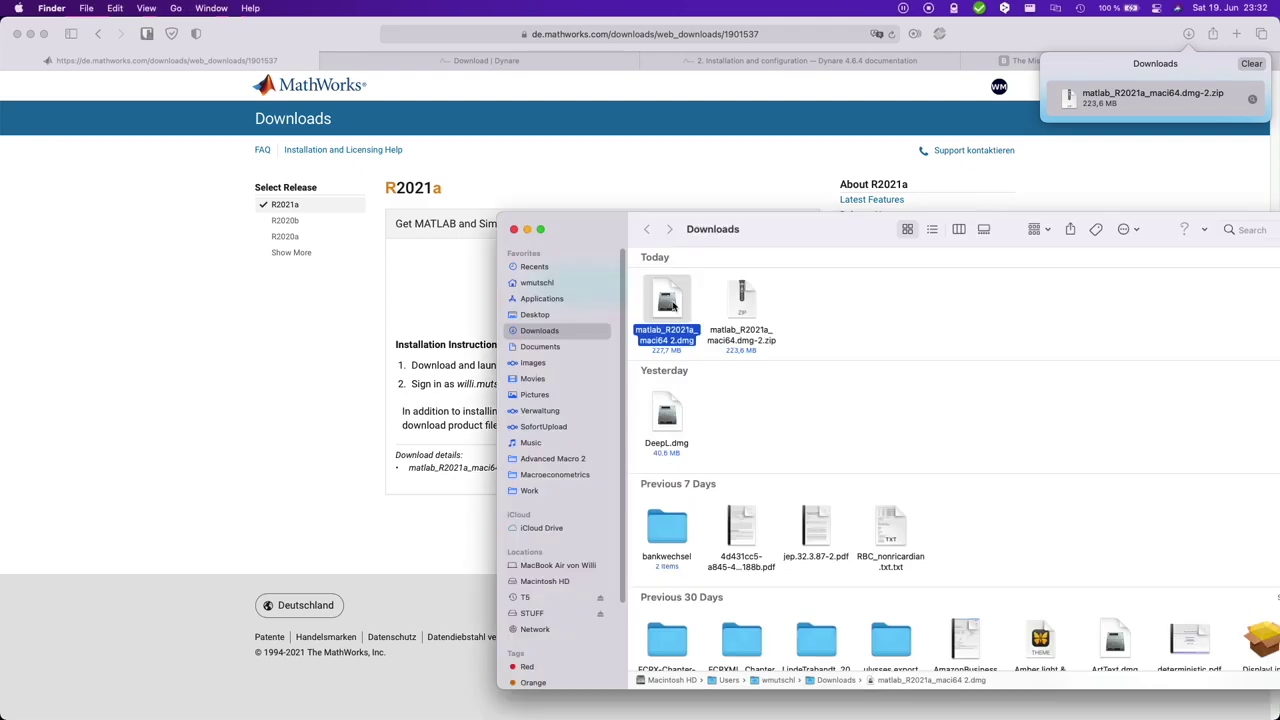
double_click(670, 303)
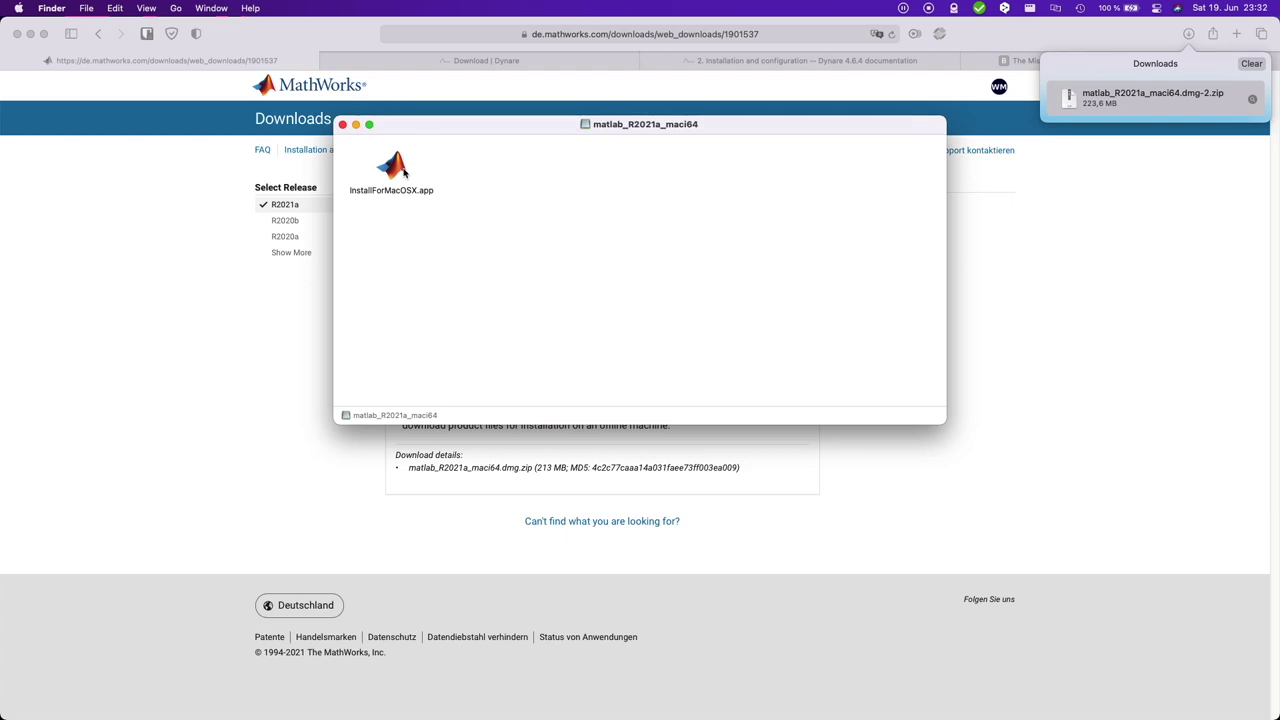
click(403, 172)
double_click(403, 172)
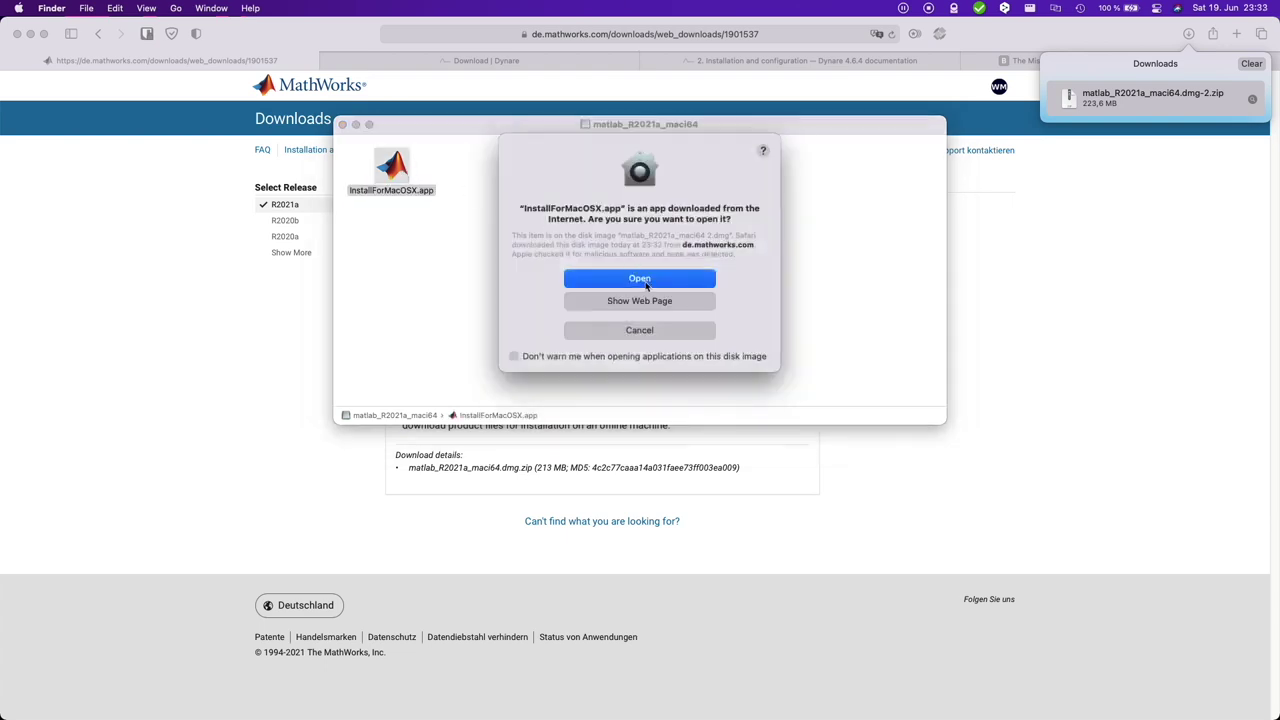
click(646, 283)
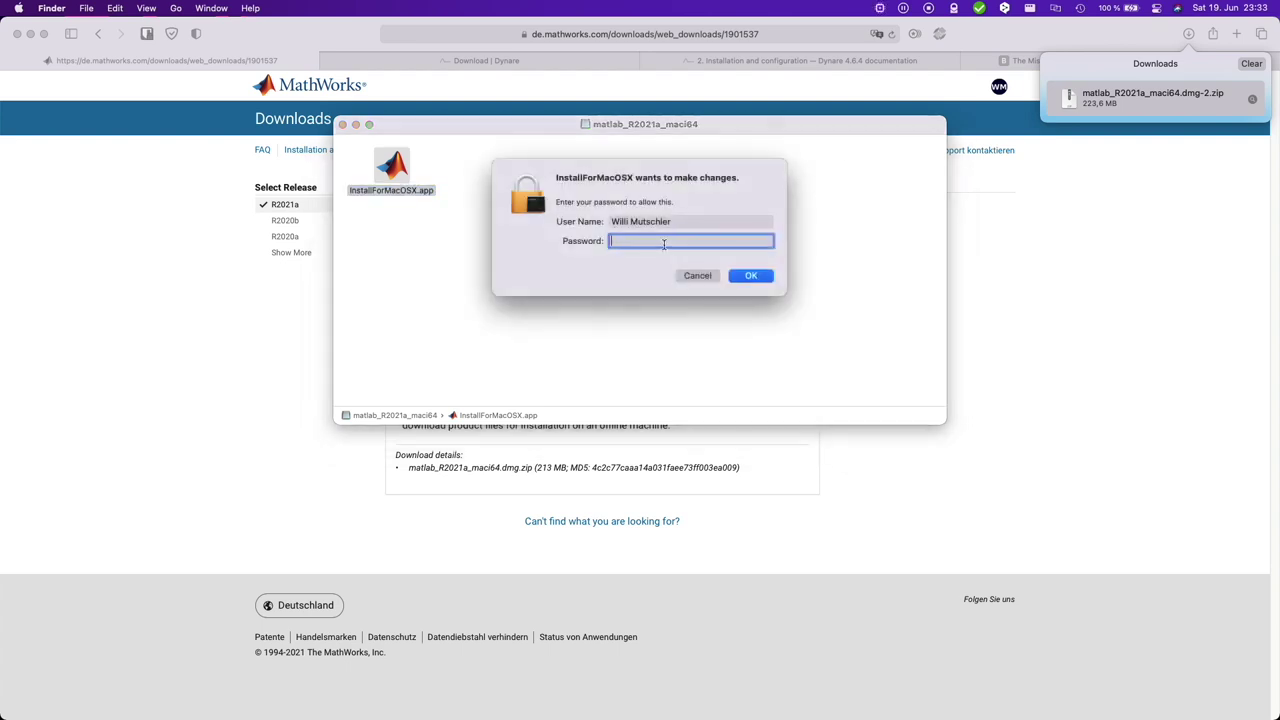
key(Return)
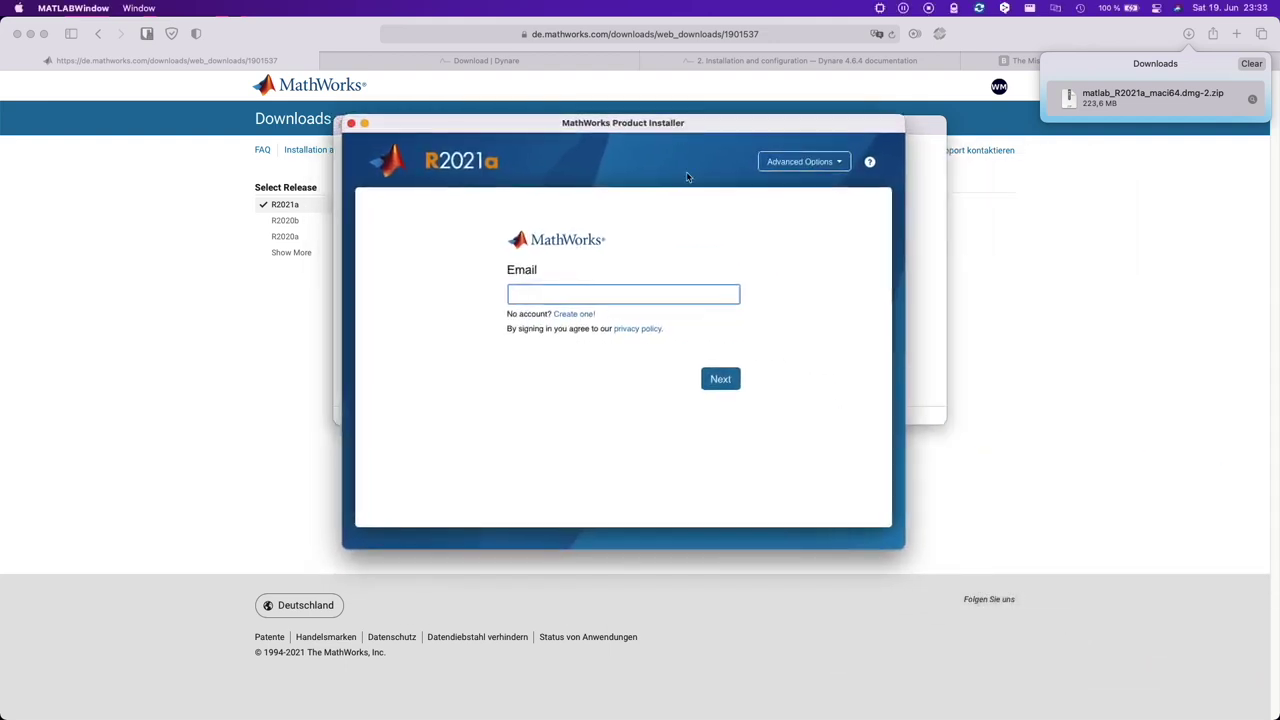
- Sign in to the installer with the account e-mail address
click(880, 9)
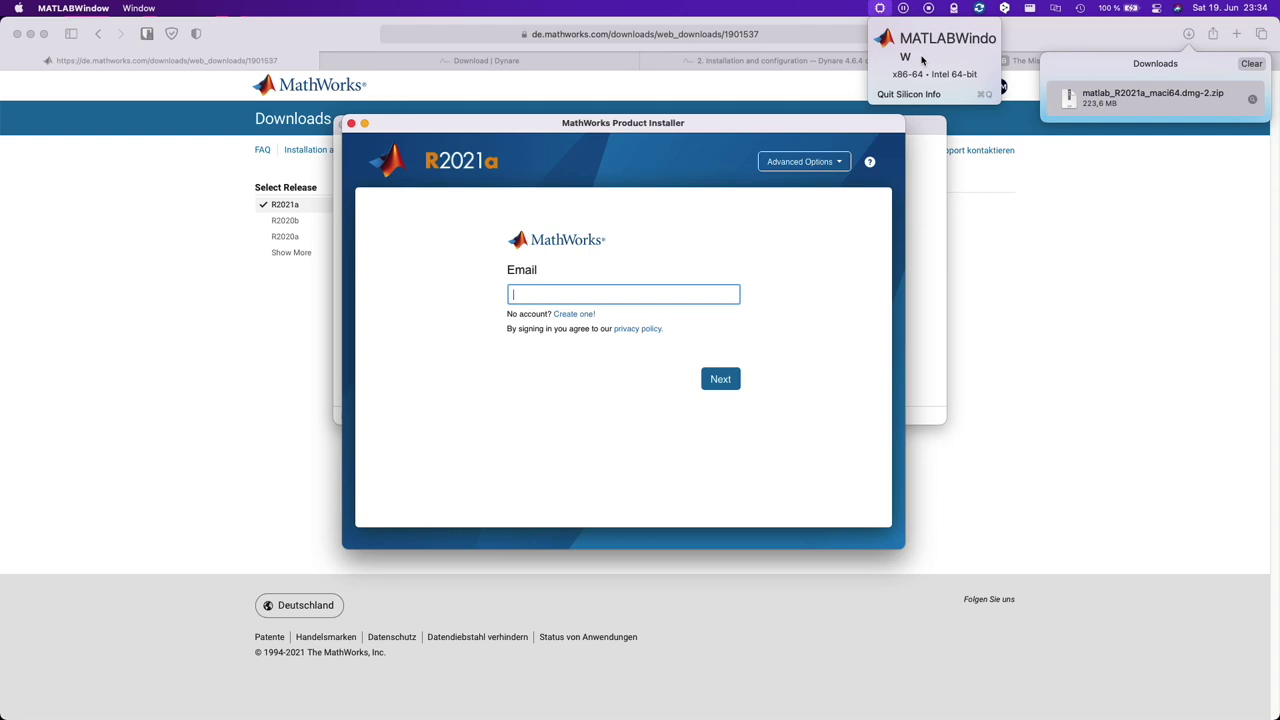
key(Escape)
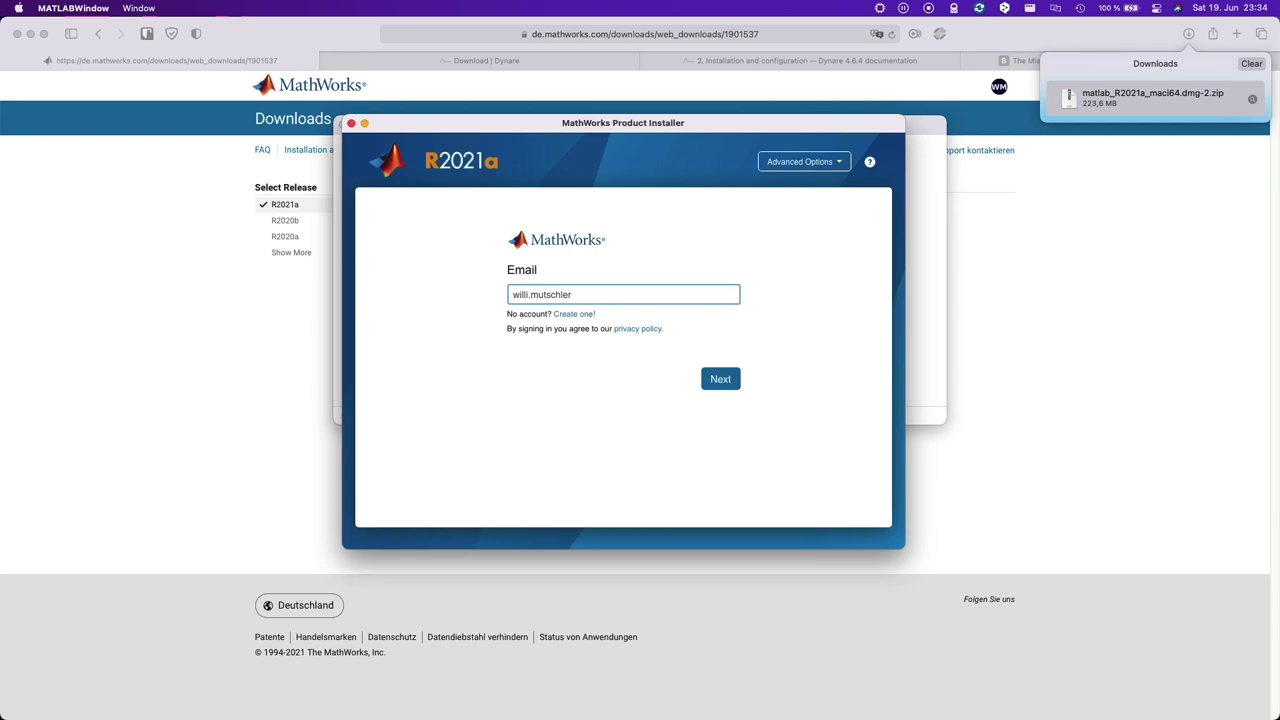
key(Return)
- Accept the license agreement, choose the academic license, confirm the user and the /Applications destination
click(622, 416)
click(757, 418)
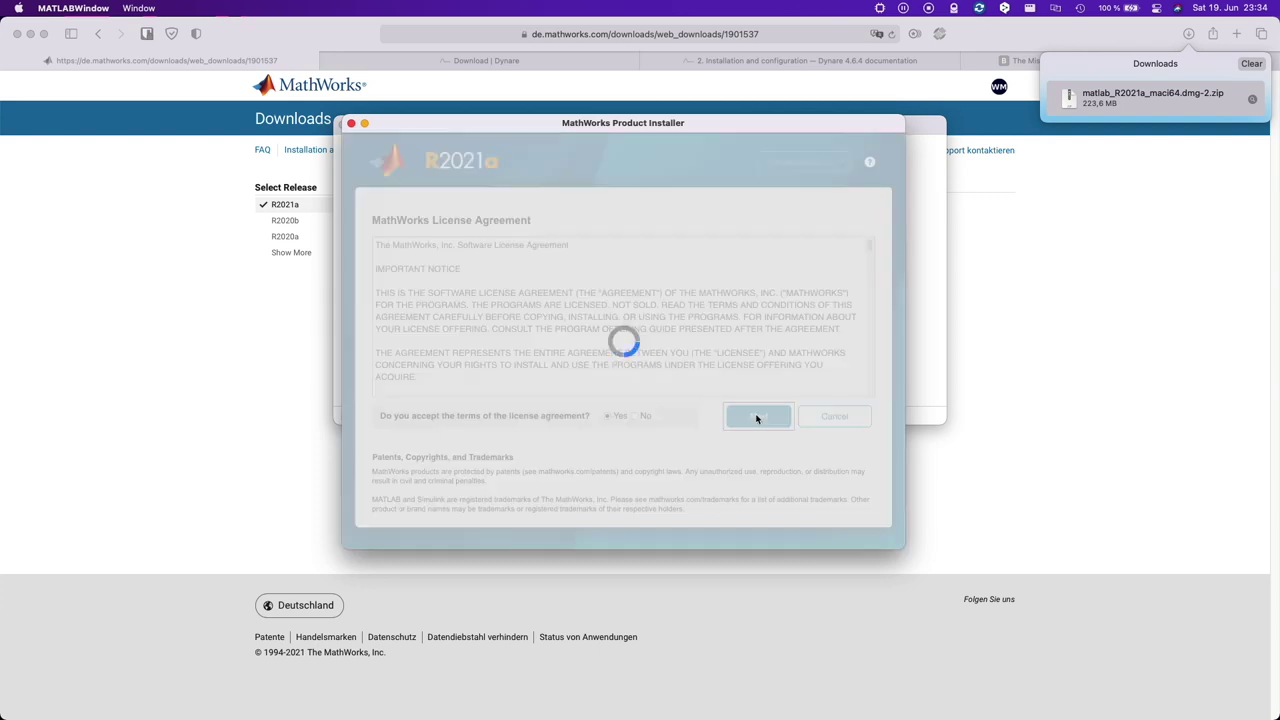
click(666, 328)
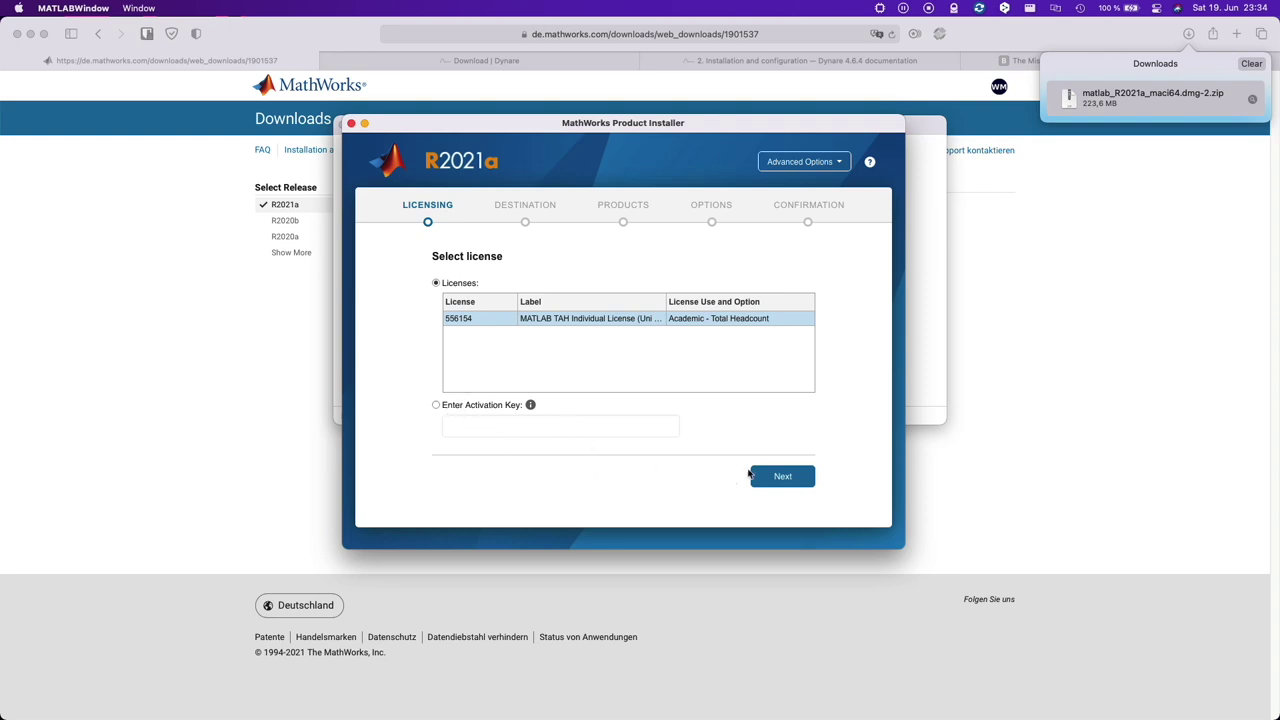
click(780, 477)
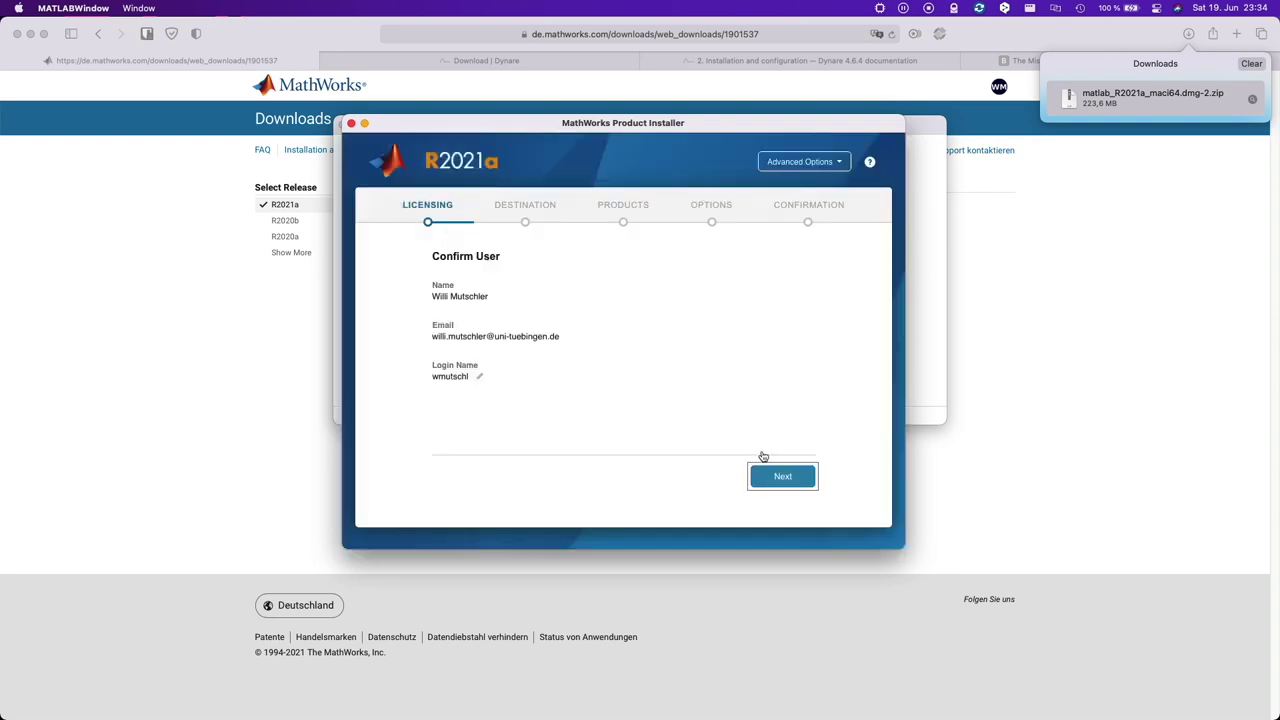
click(782, 477)
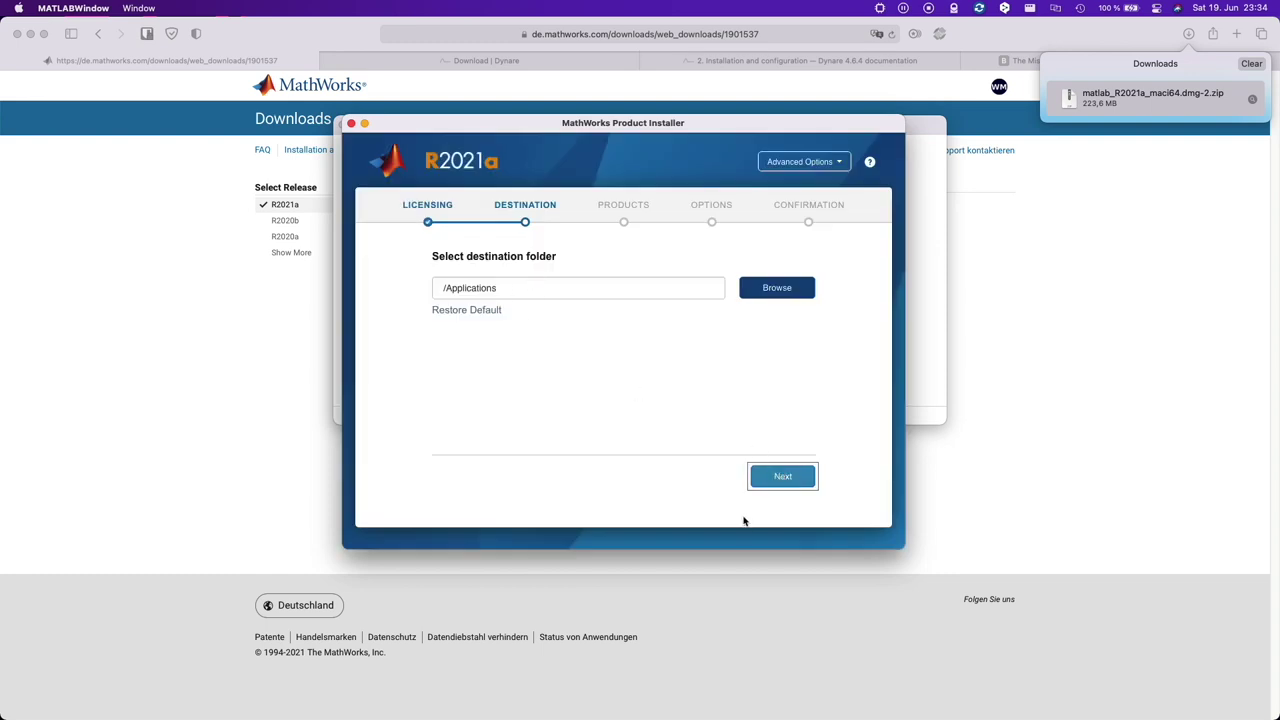
click(779, 477)
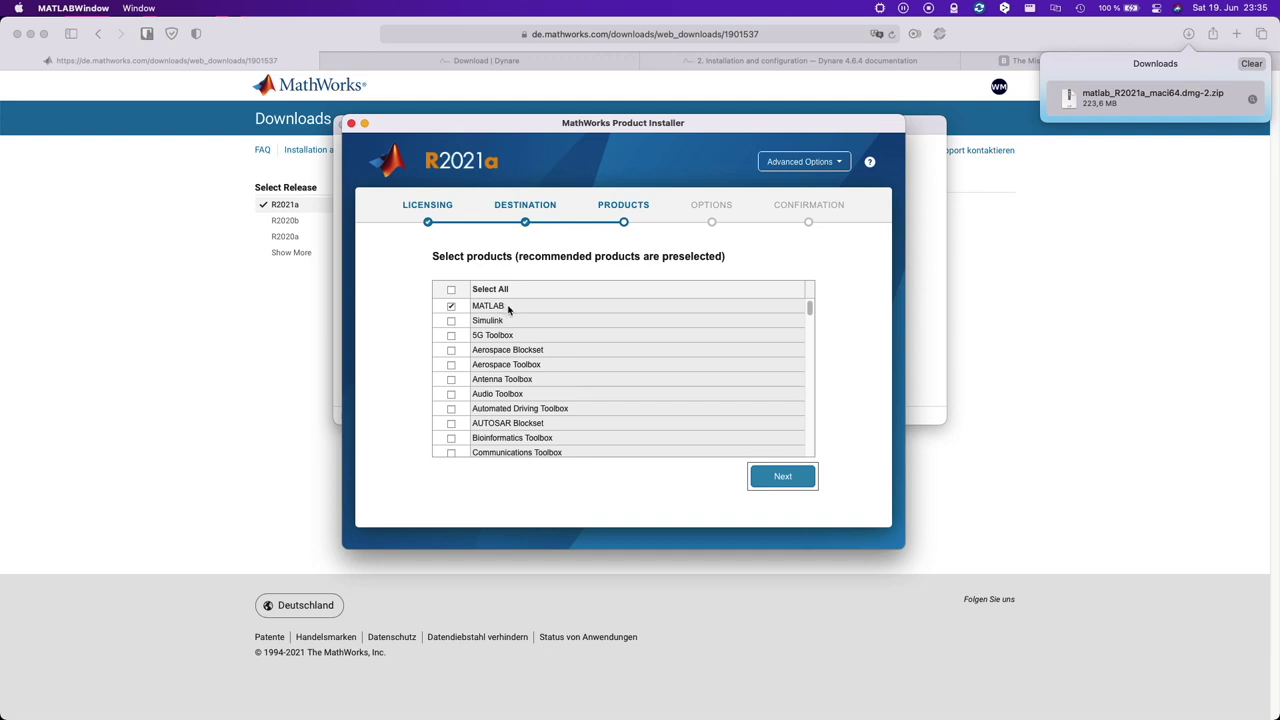
- Scroll the product list to include Global Optimization, Optimization, and Statistics and Machine Learning Toolboxes
scroll(536, 386, down, 4)
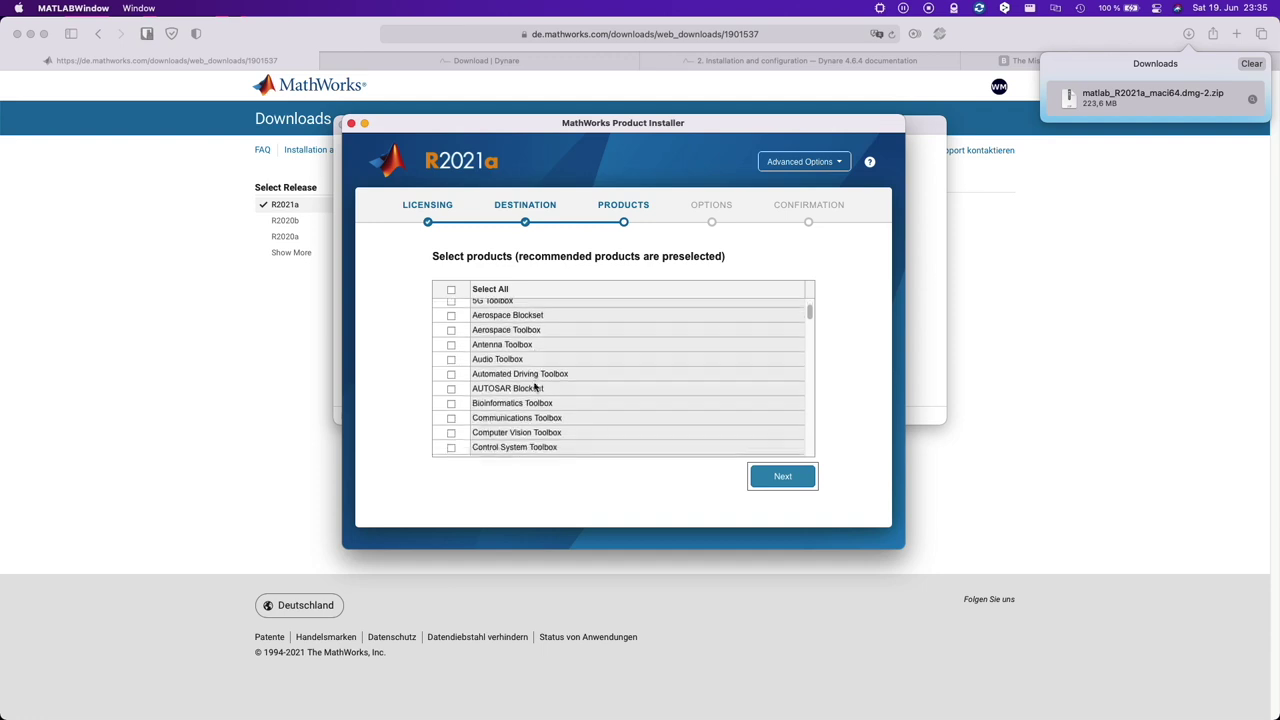
scroll(536, 386, down, 1)
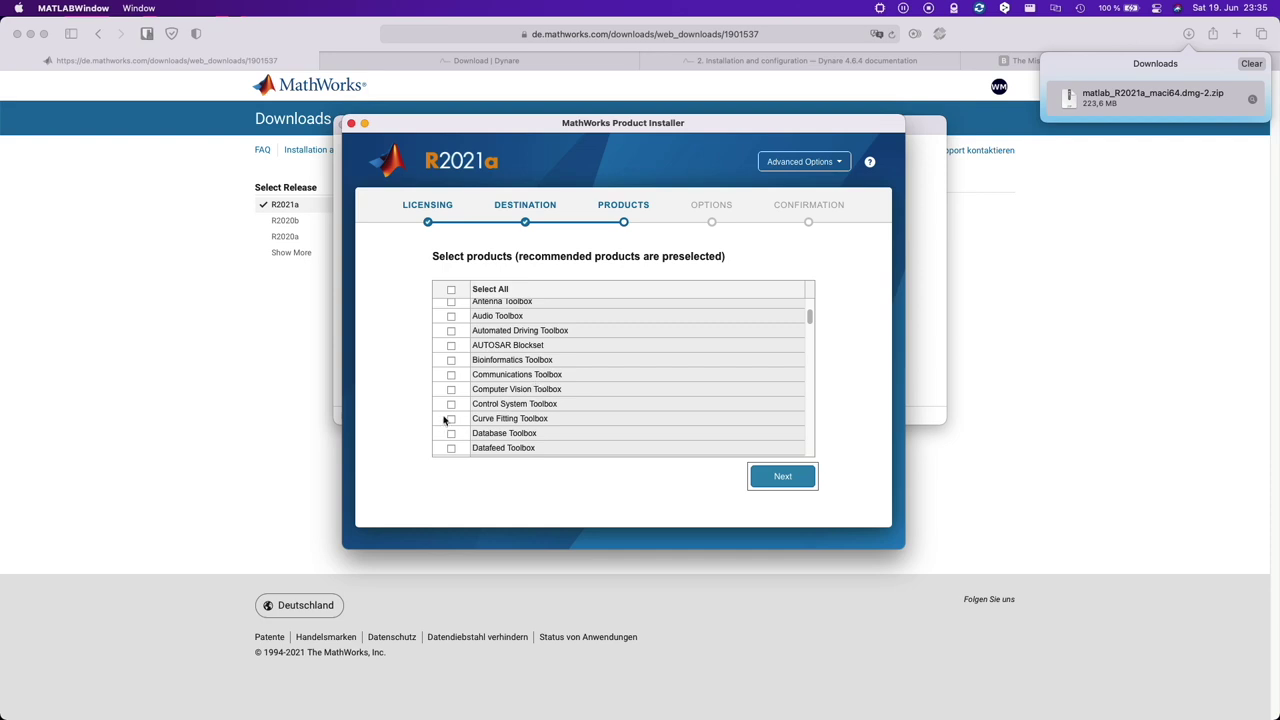
scroll(574, 414, down, 6)
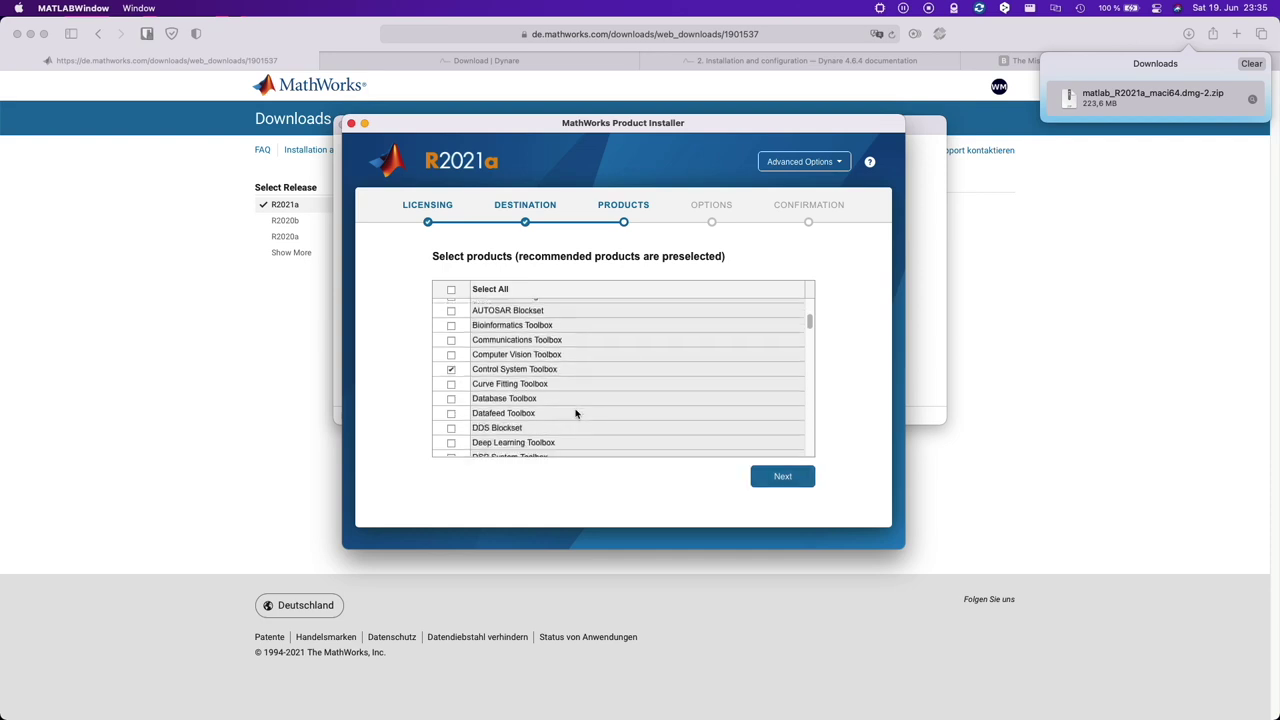
scroll(575, 413, down, 10)
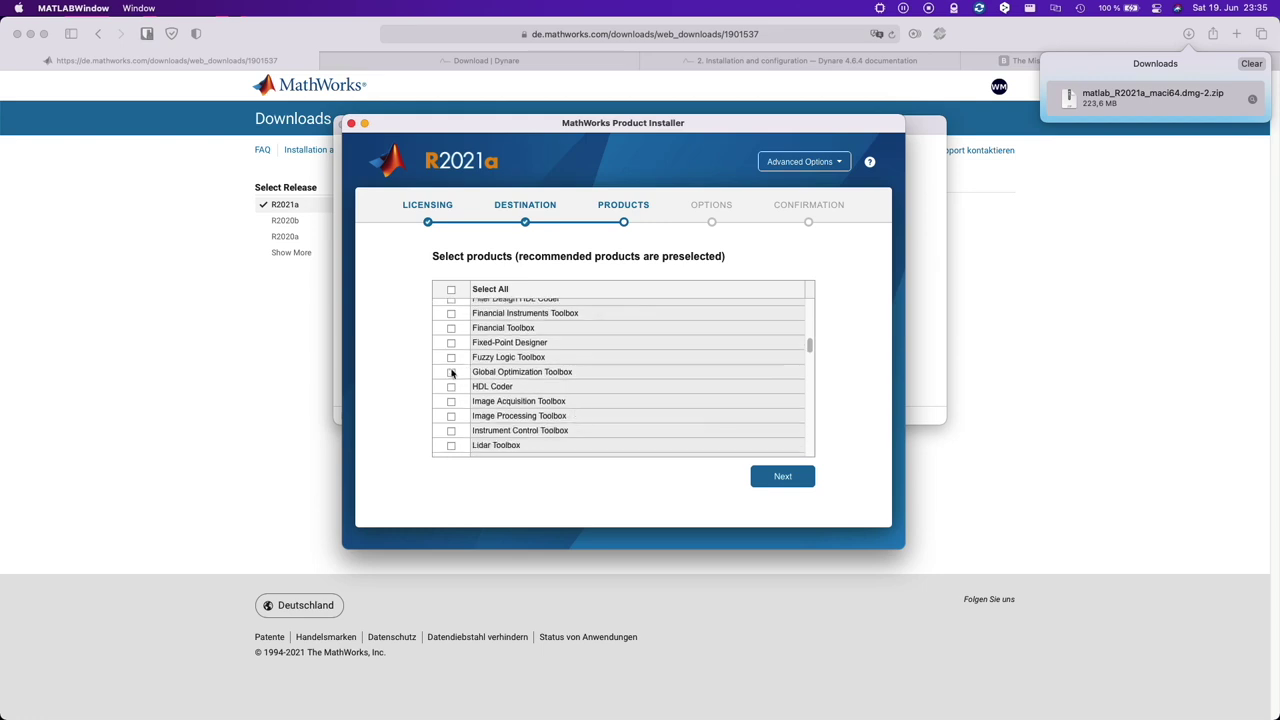
scroll(526, 386, down, 6)
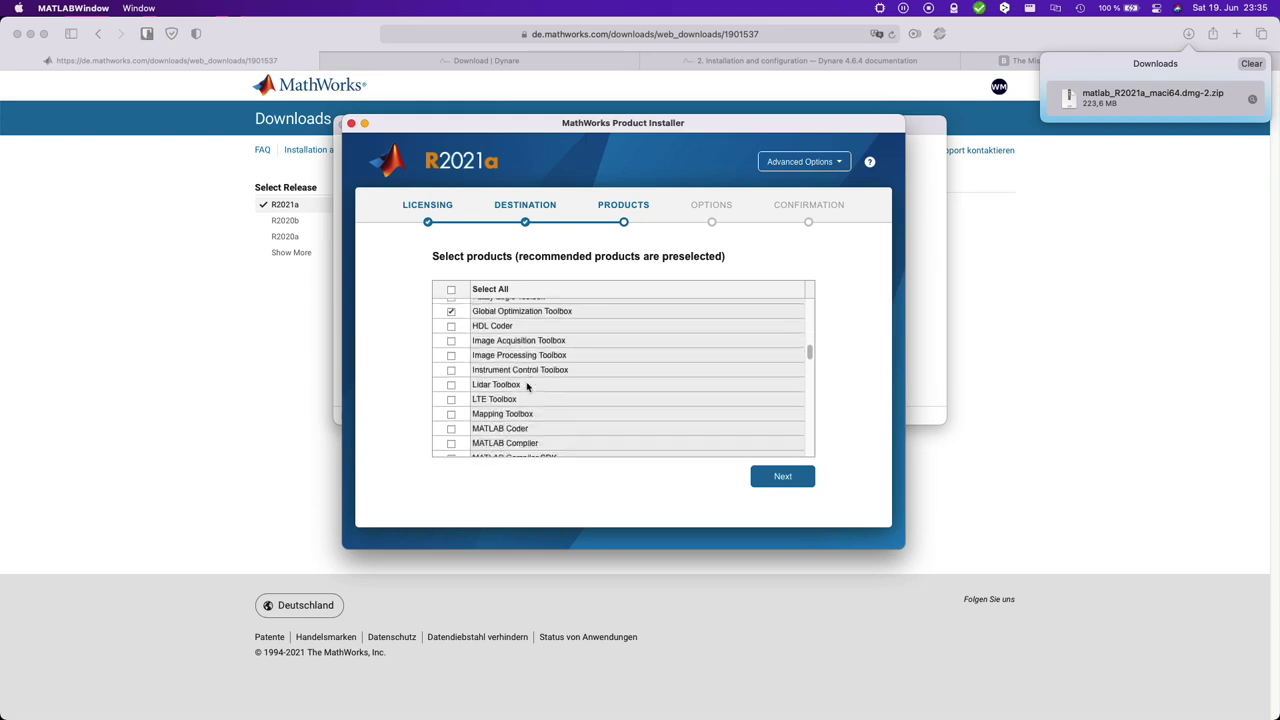
scroll(527, 386, down, 5)
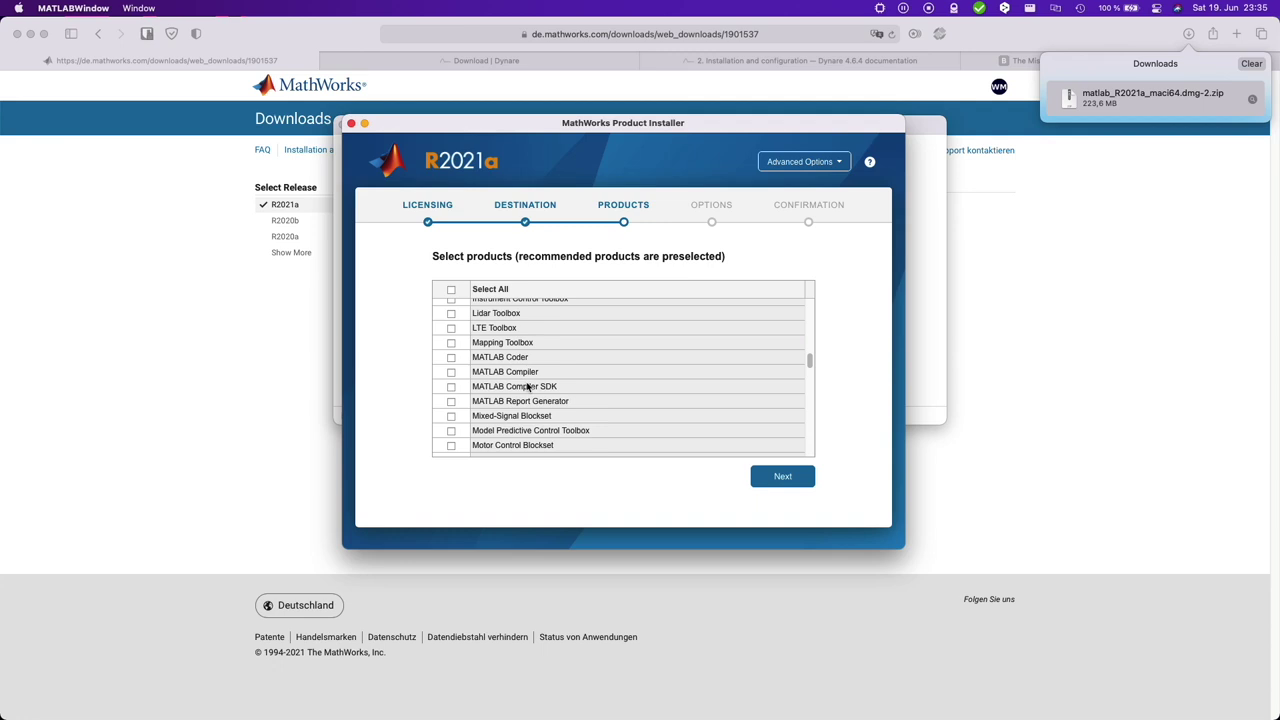
scroll(527, 386, down, 3)
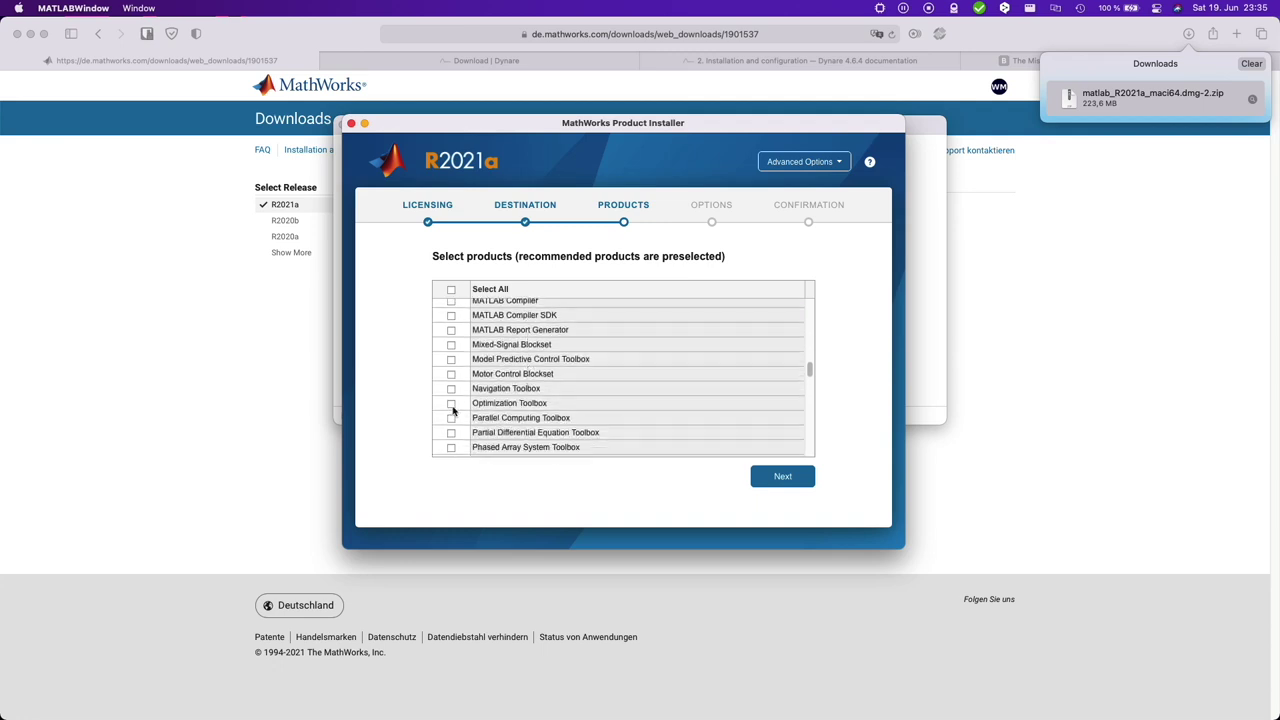
scroll(577, 409, down, 5)
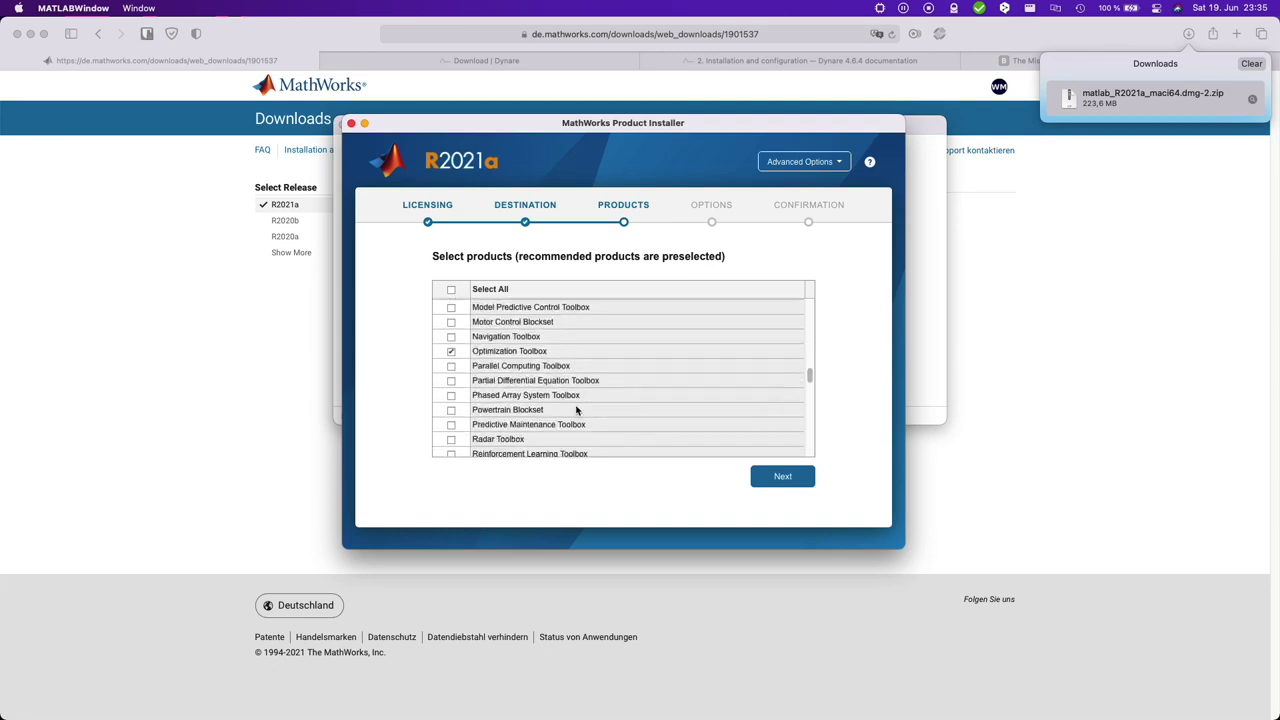
scroll(576, 409, down, 12)
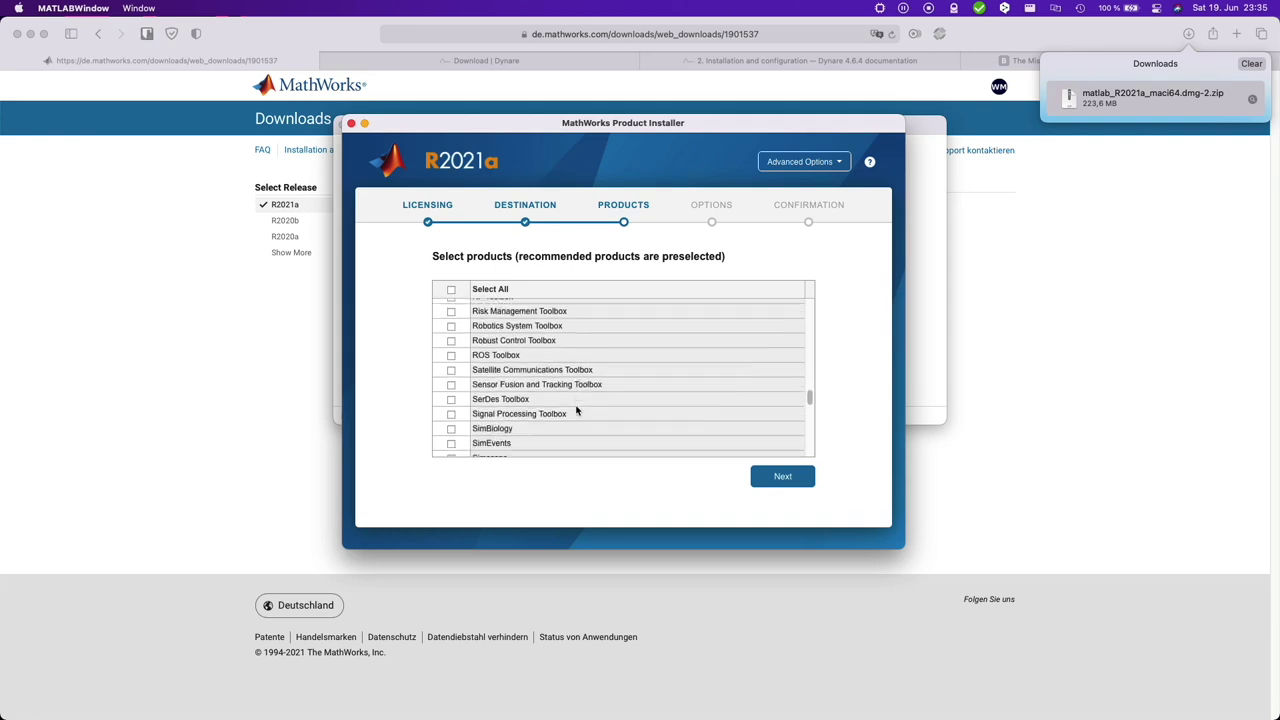
scroll(576, 409, down, 20)
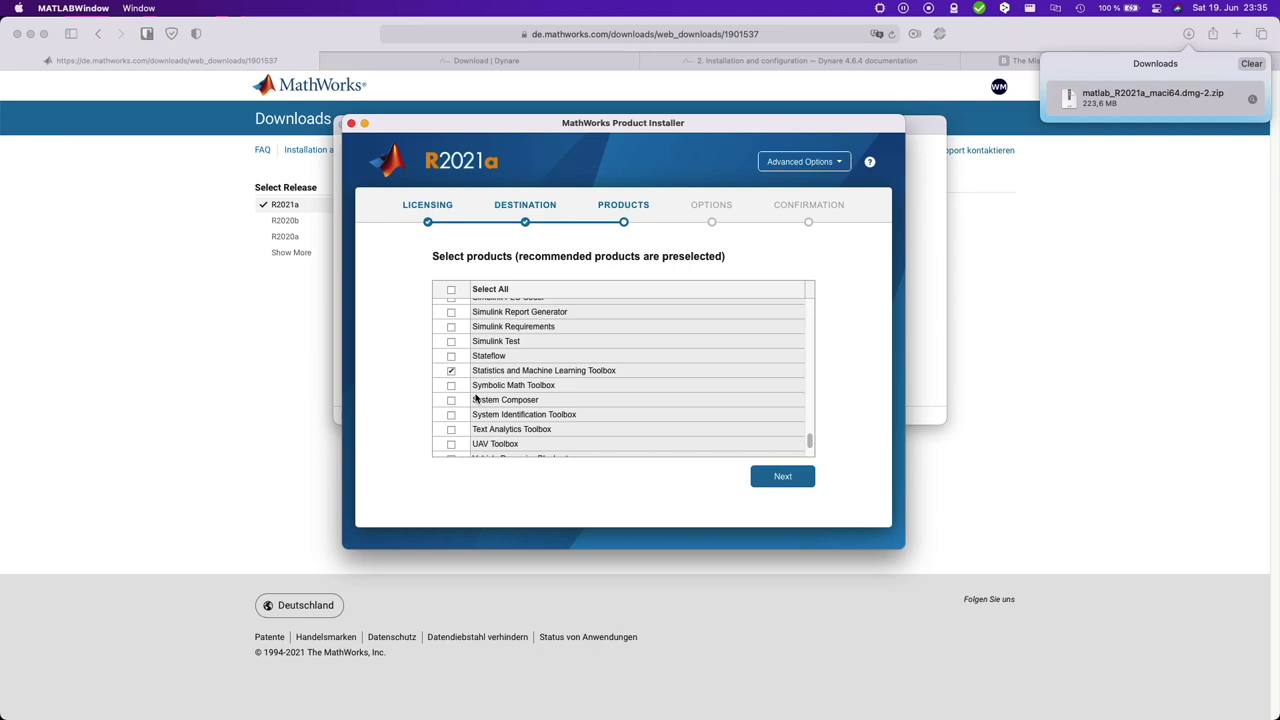
- Pass the Options and Confirm pages and install MATLAB R2021a into /Applications/MATLAB_R2021a.app
key(Return)
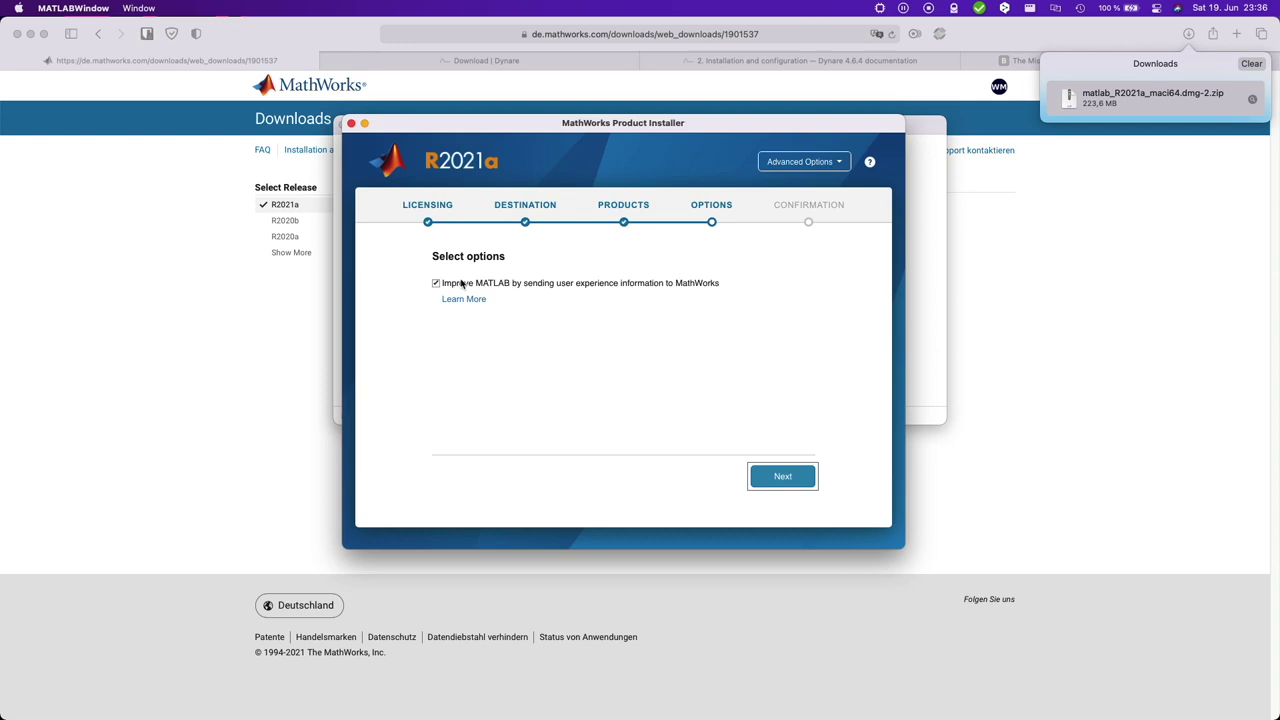
click(785, 477)
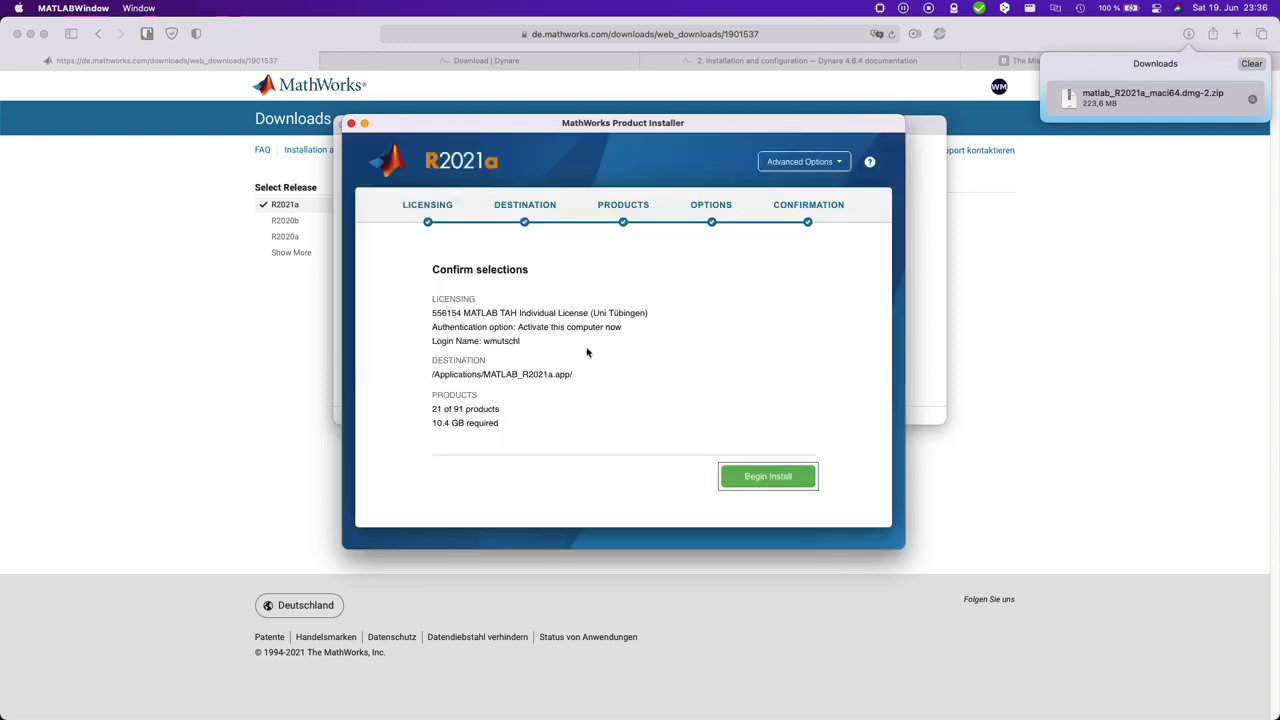
click(786, 484)
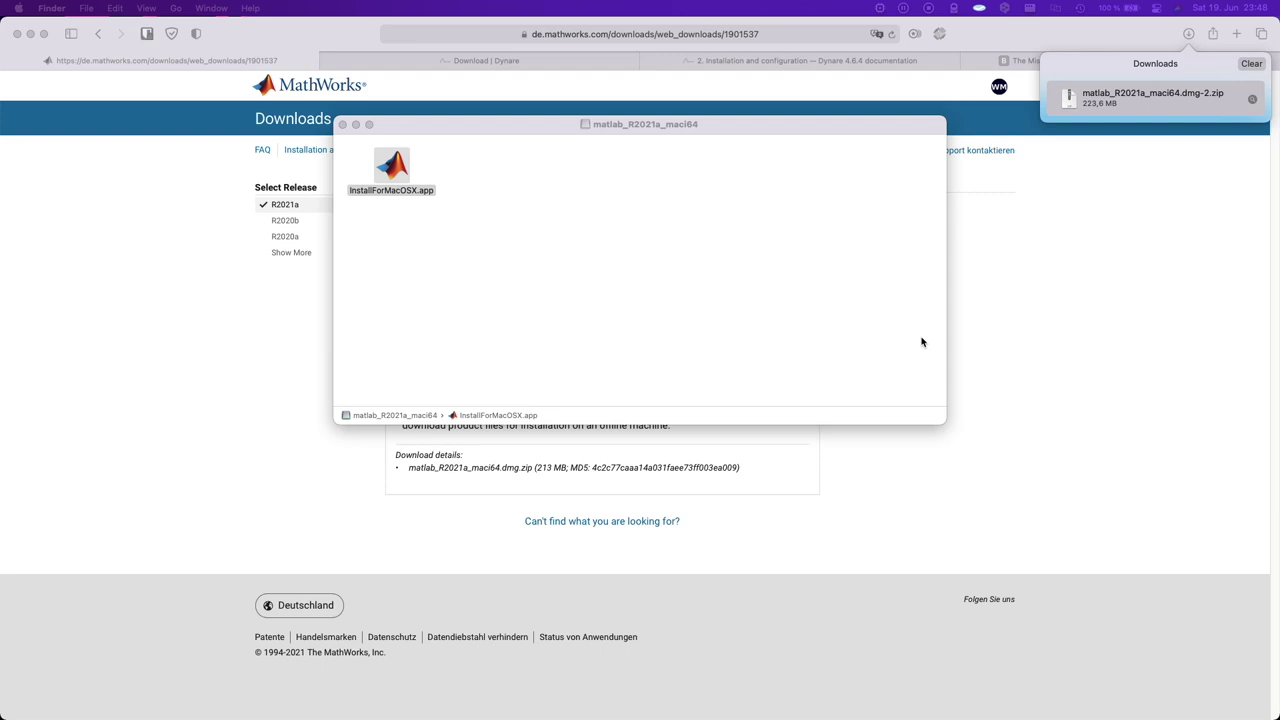
- Launch MATLAB R2021a through a Spotlight search for 'matlab', then bring up Mission Control
click(671, 290)
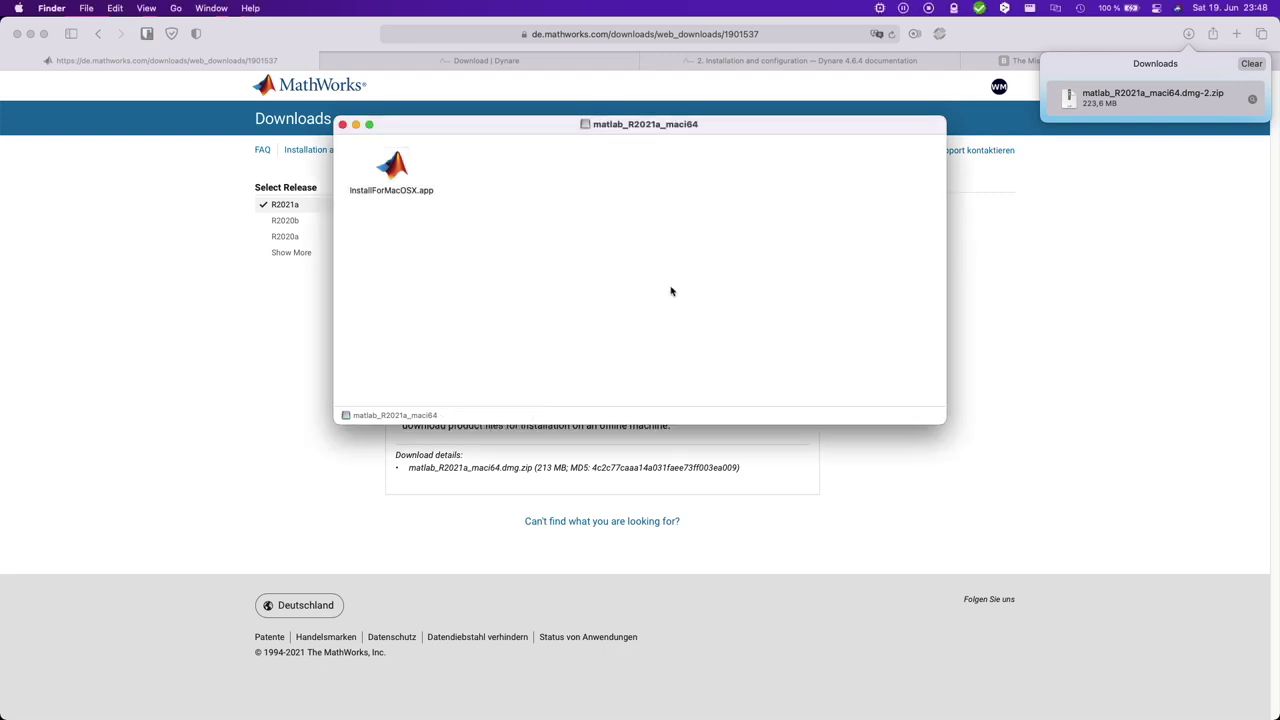
key(super+space)
text(matlab)
key(Return)
click(880, 9)
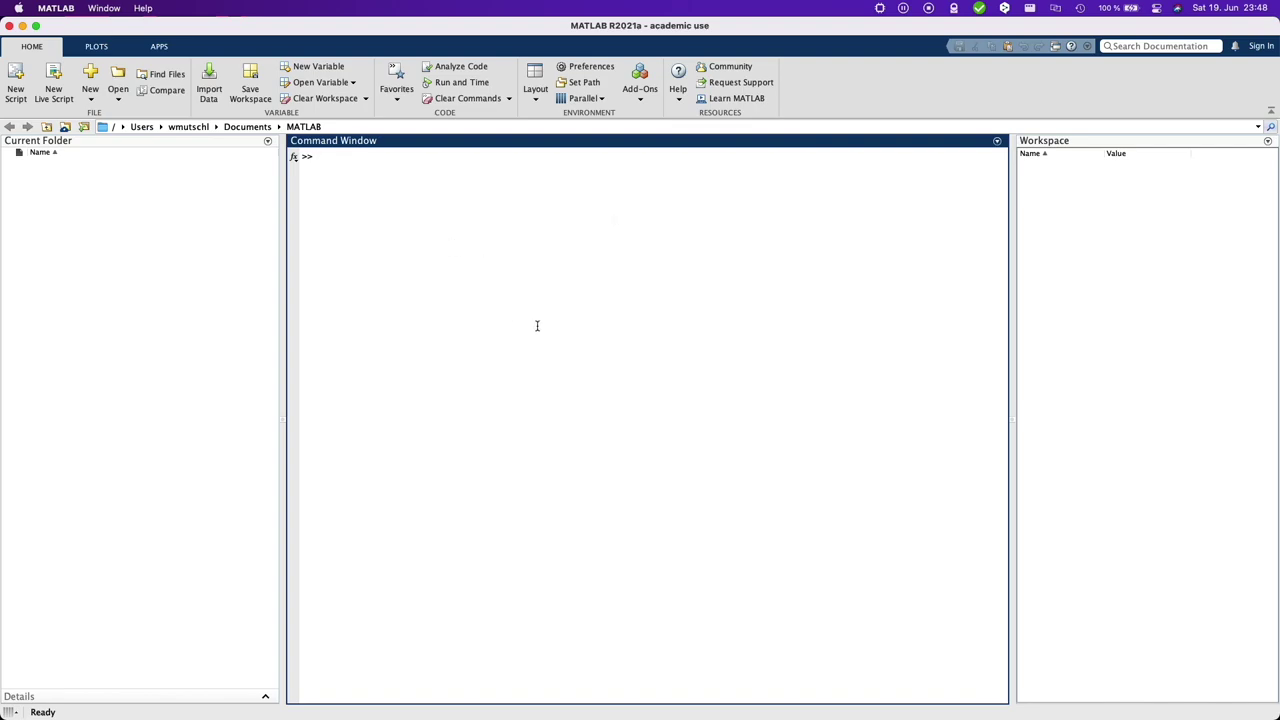
key(ctrl+Up)
- Save the Dynare 4.6.4 macOS package dynare-4.6.4.pkg into Downloads and show it in Finder
click(349, 204)
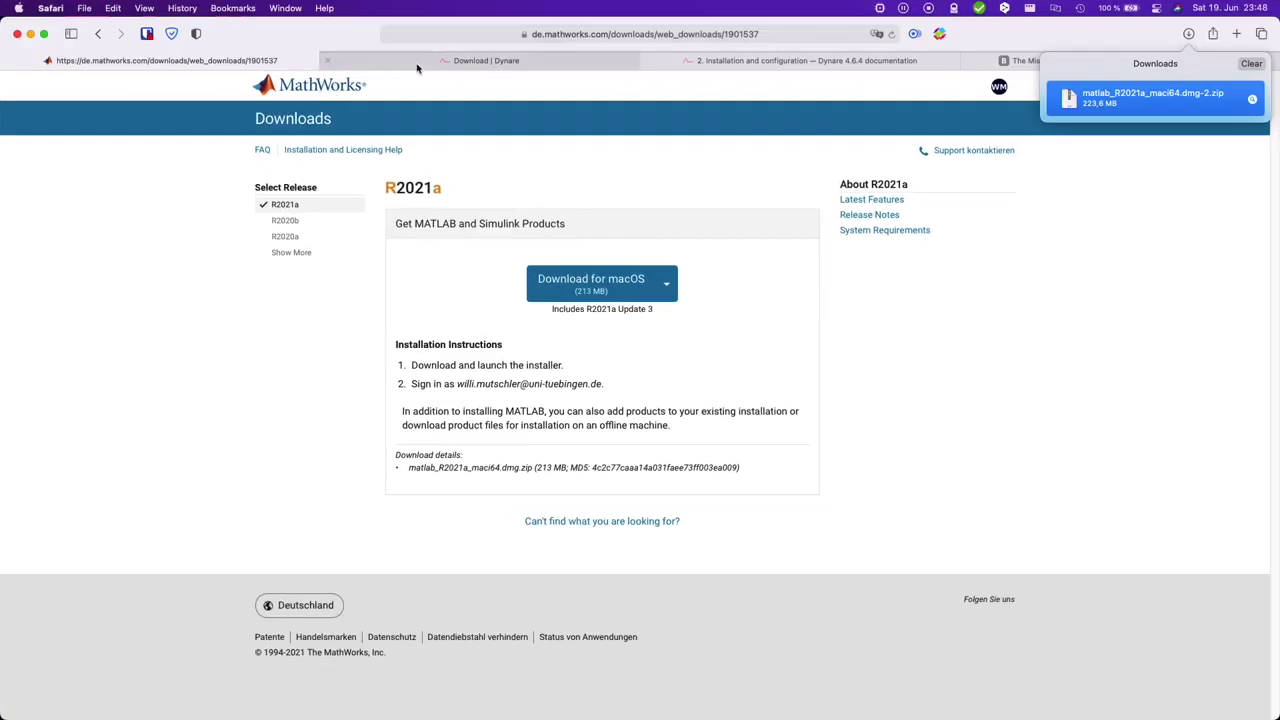
click(527, 62)
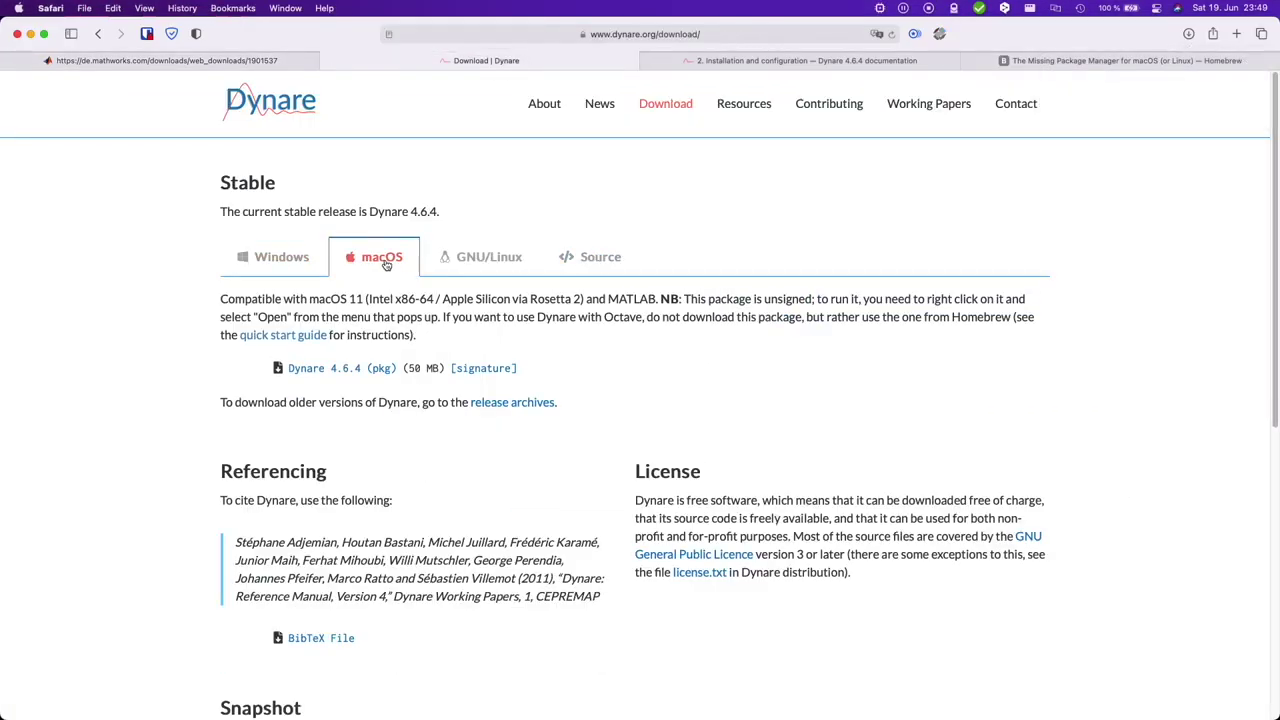
click(363, 373)
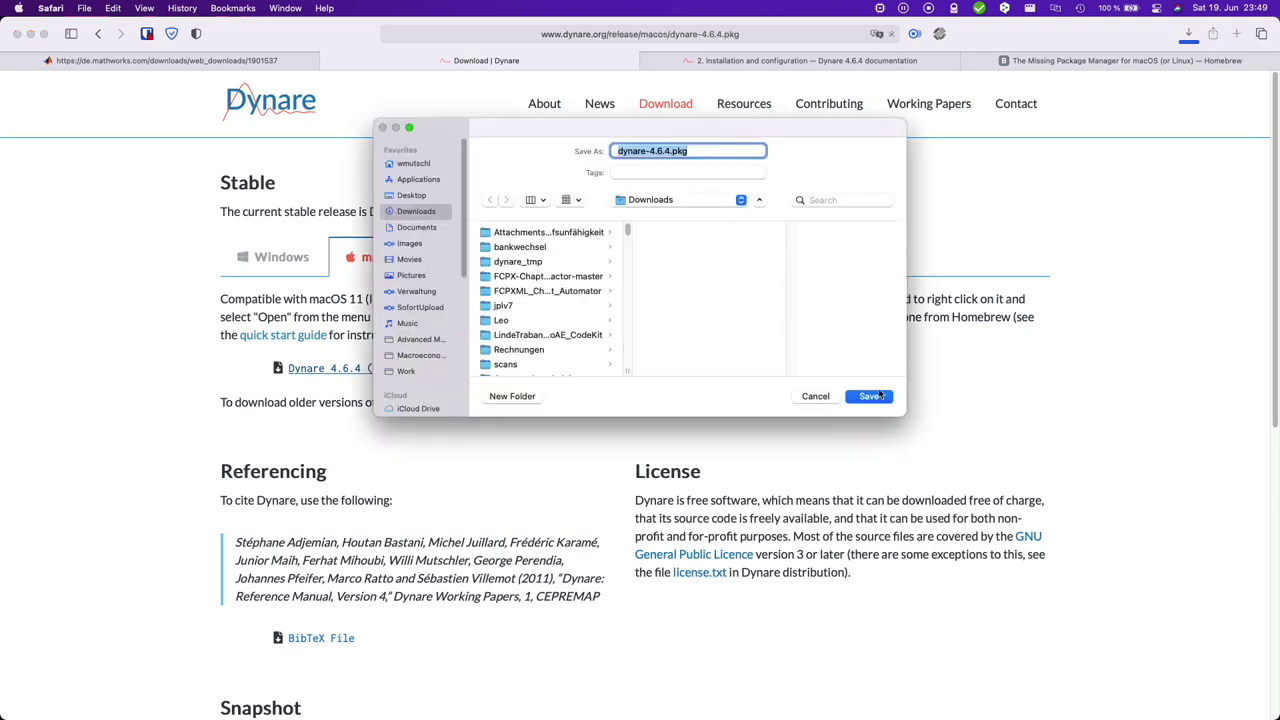
click(878, 396)
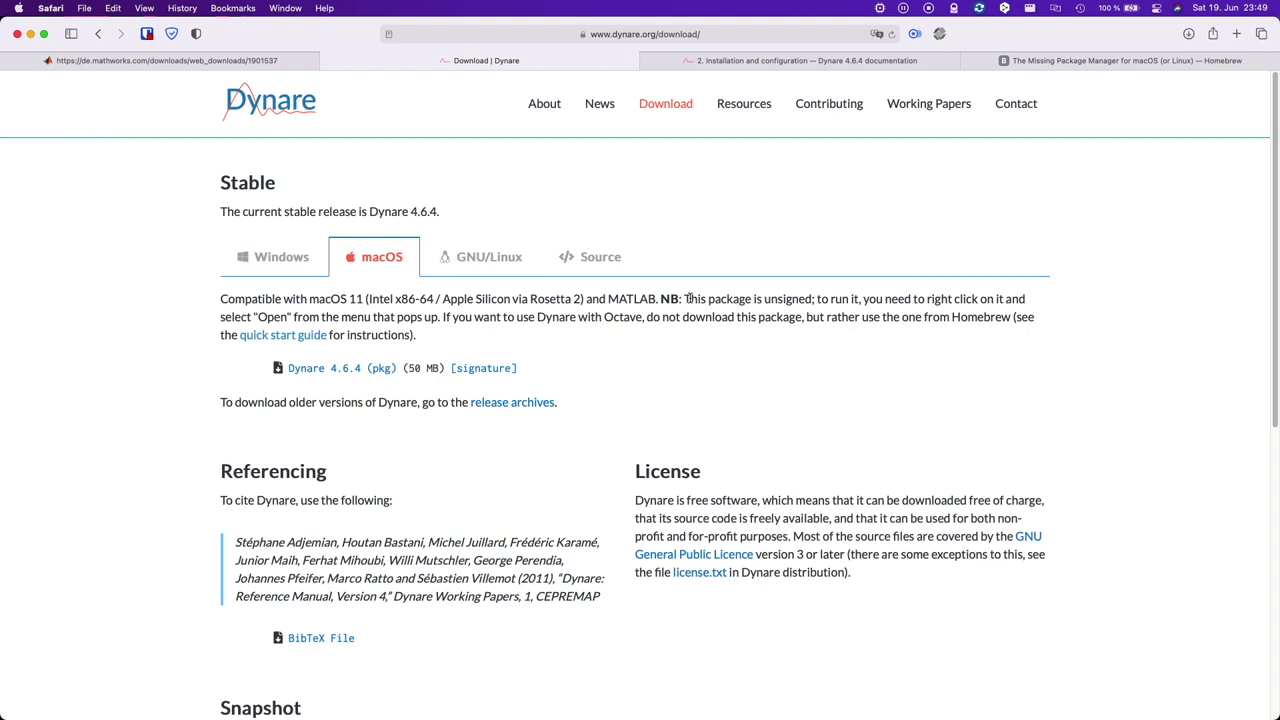
drag(688, 298, 322, 318)
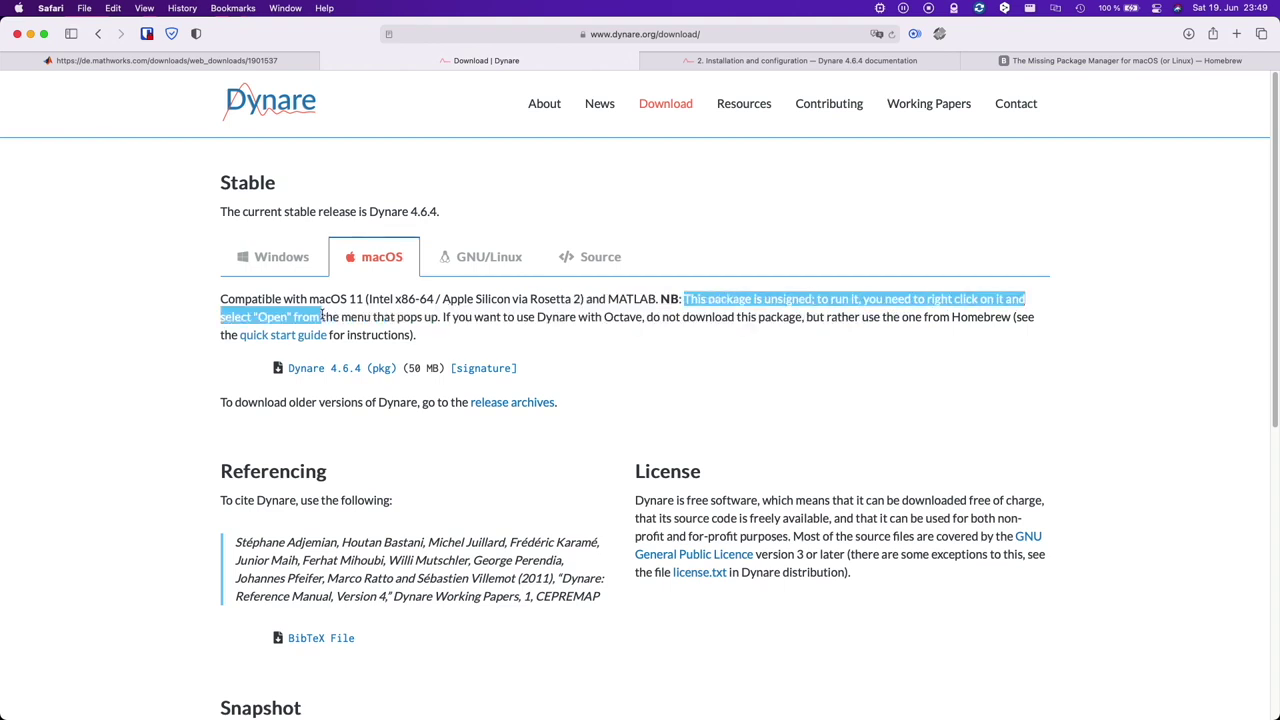
click(419, 316)
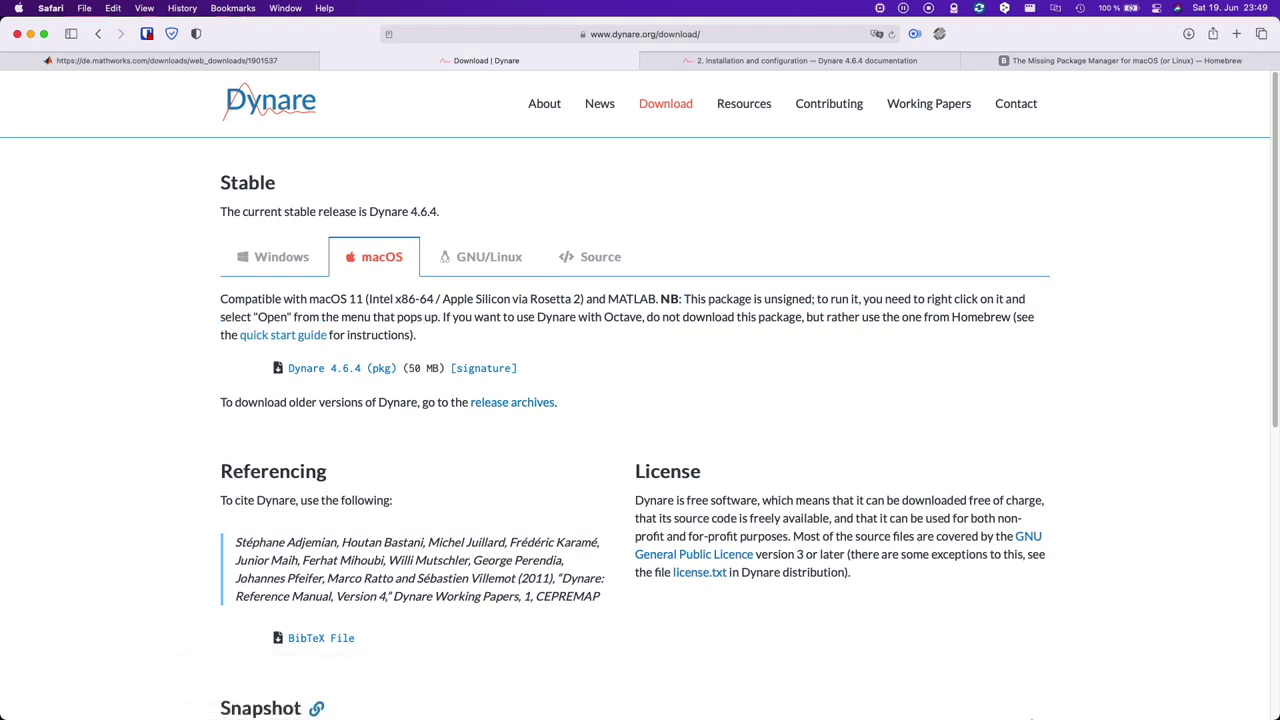
key(super+Tab)
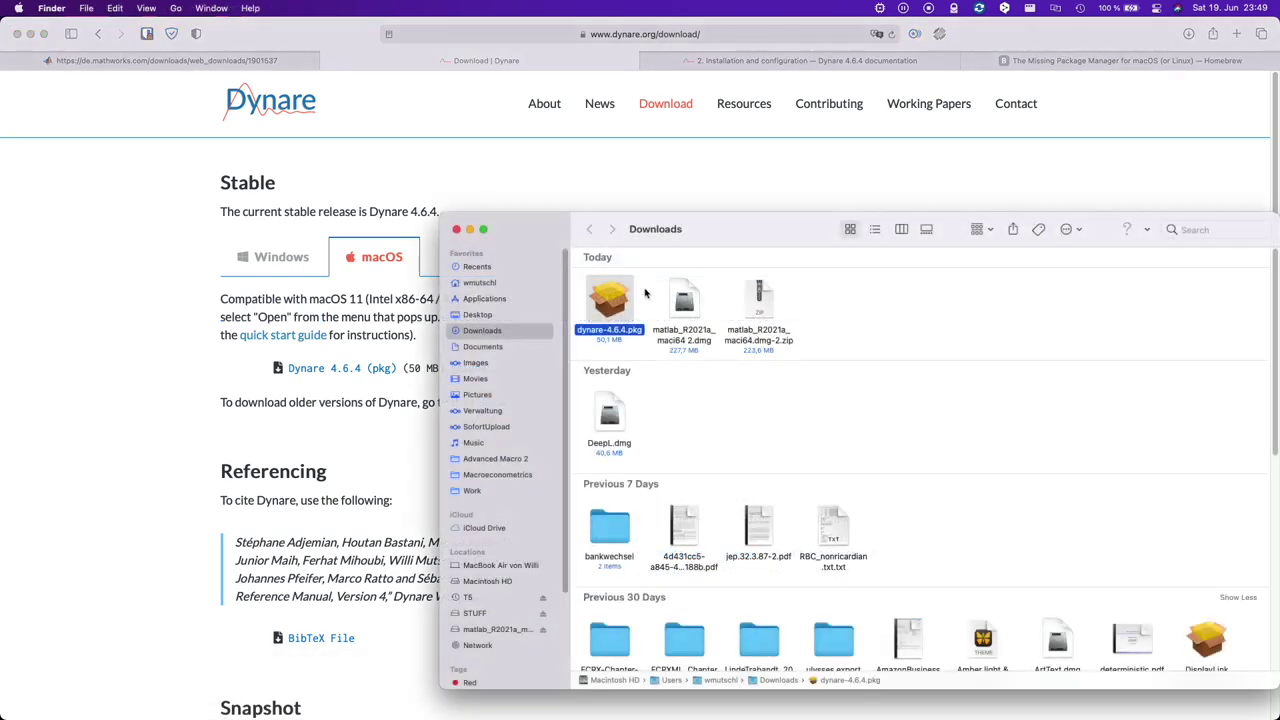
- Open the unsigned dynare-4.6.4.pkg, confirming the security prompt
right_click(610, 298)
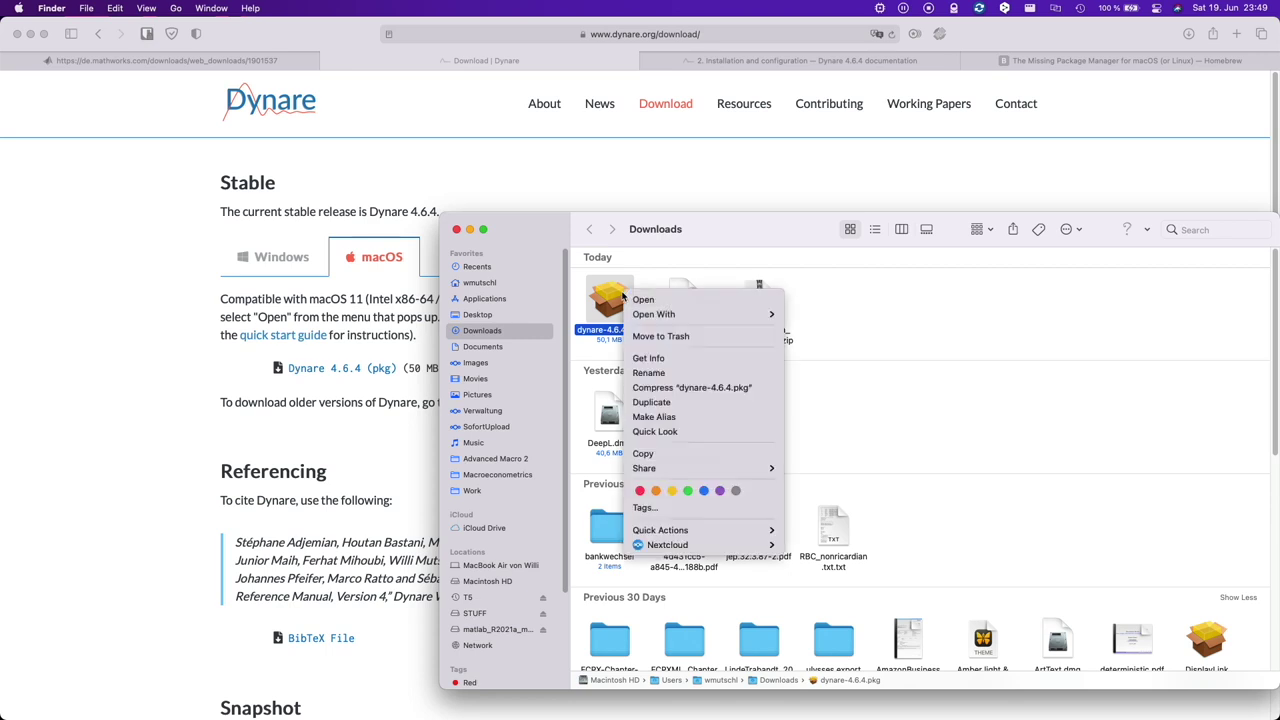
click(683, 300)
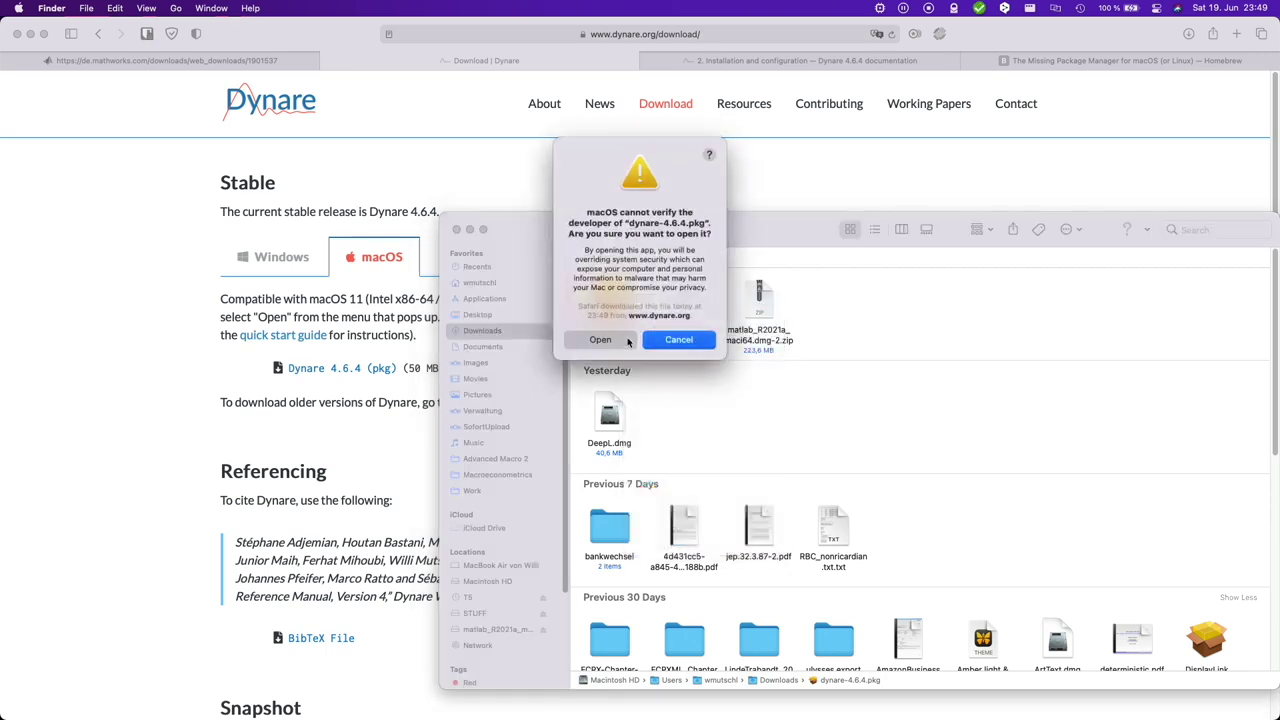
click(619, 341)
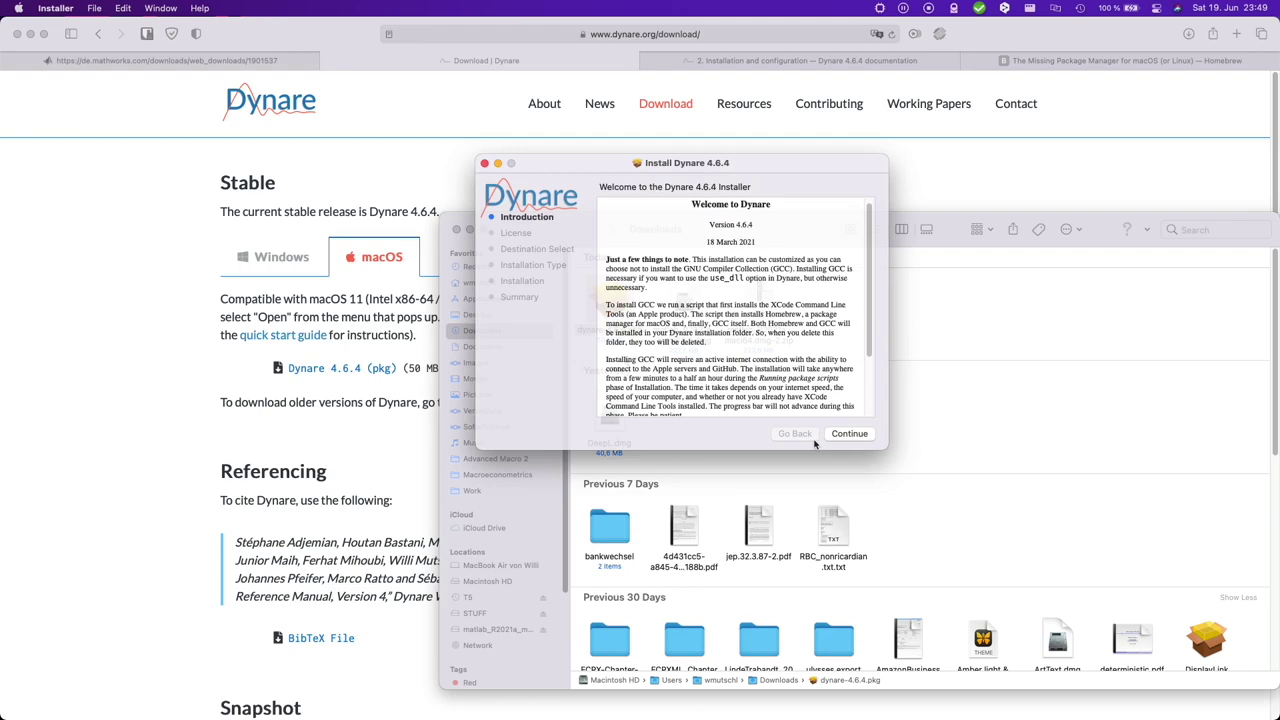
- Continue through the installer, agree to the GPL license, and install with the administrator password
scroll(860, 300, down, 5)
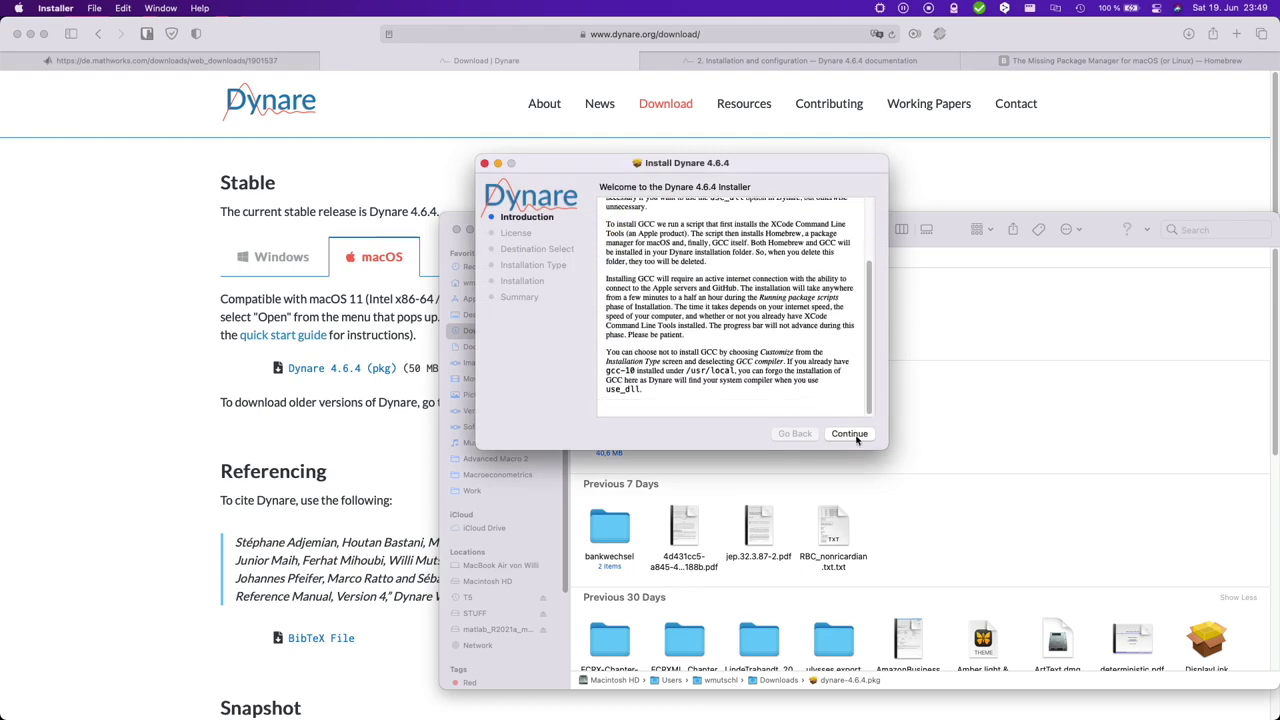
click(849, 433)
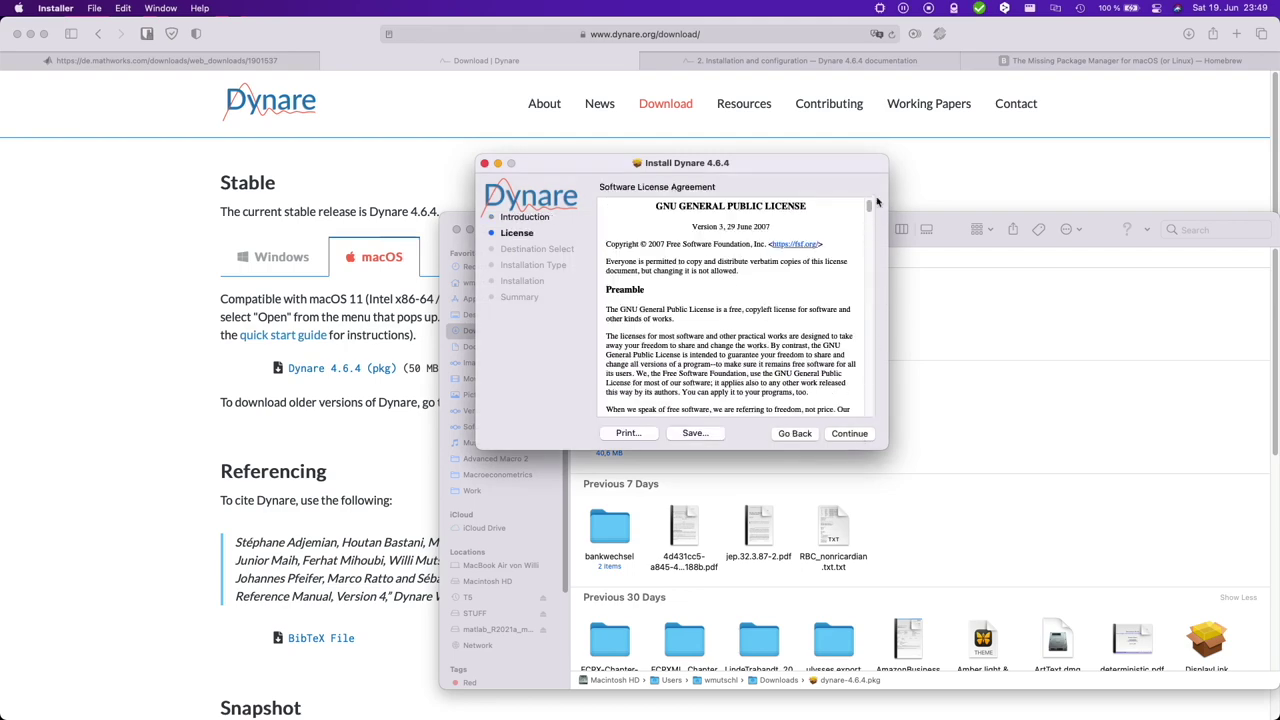
drag(868, 207, 890, 432)
click(860, 433)
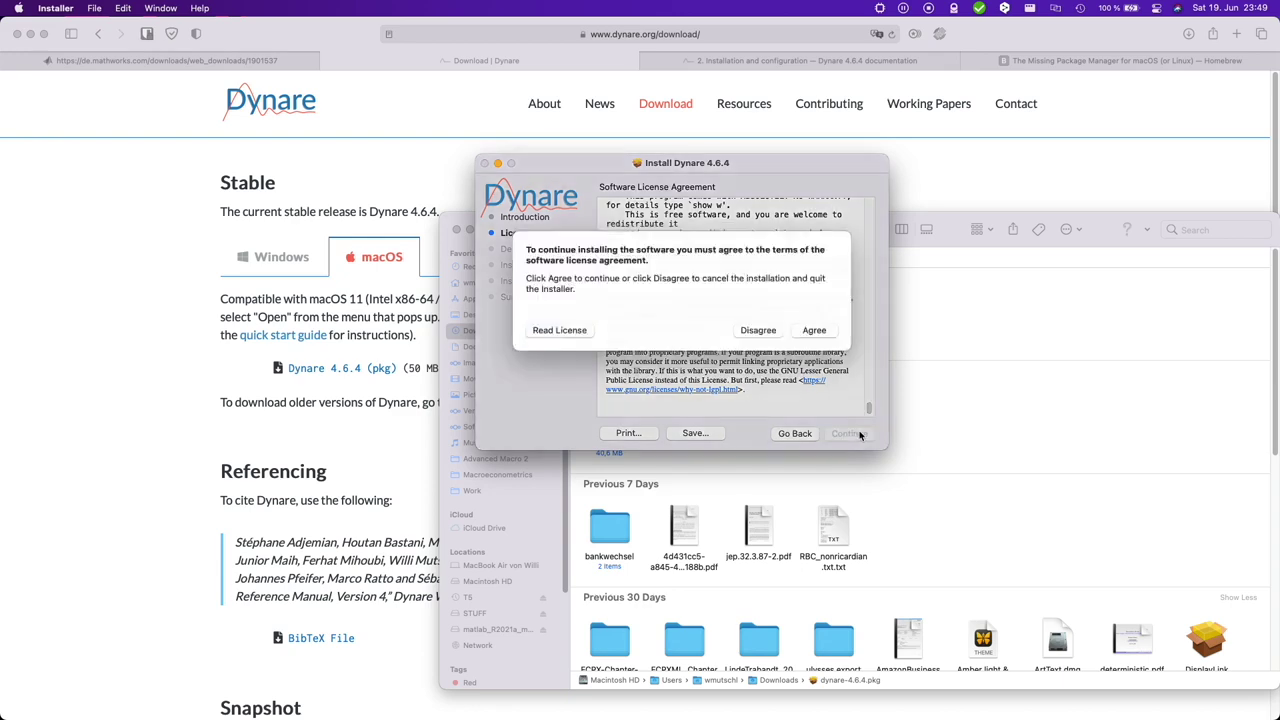
click(813, 342)
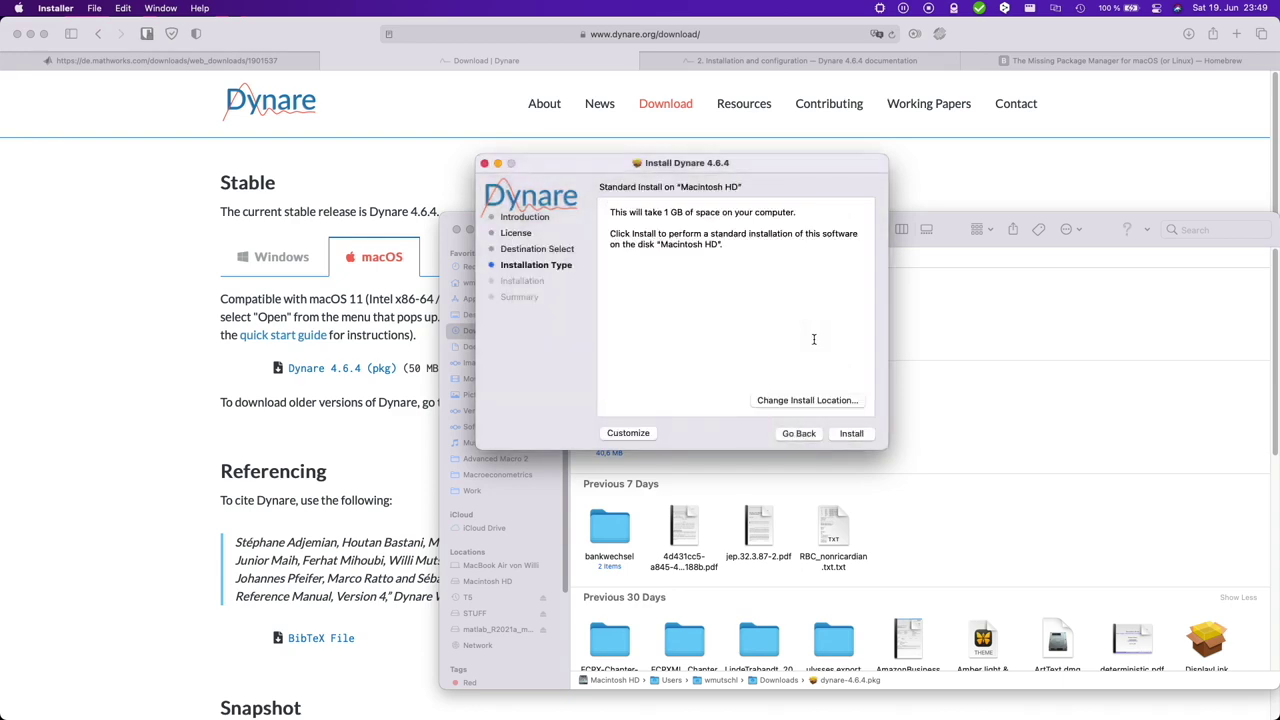
click(850, 434)
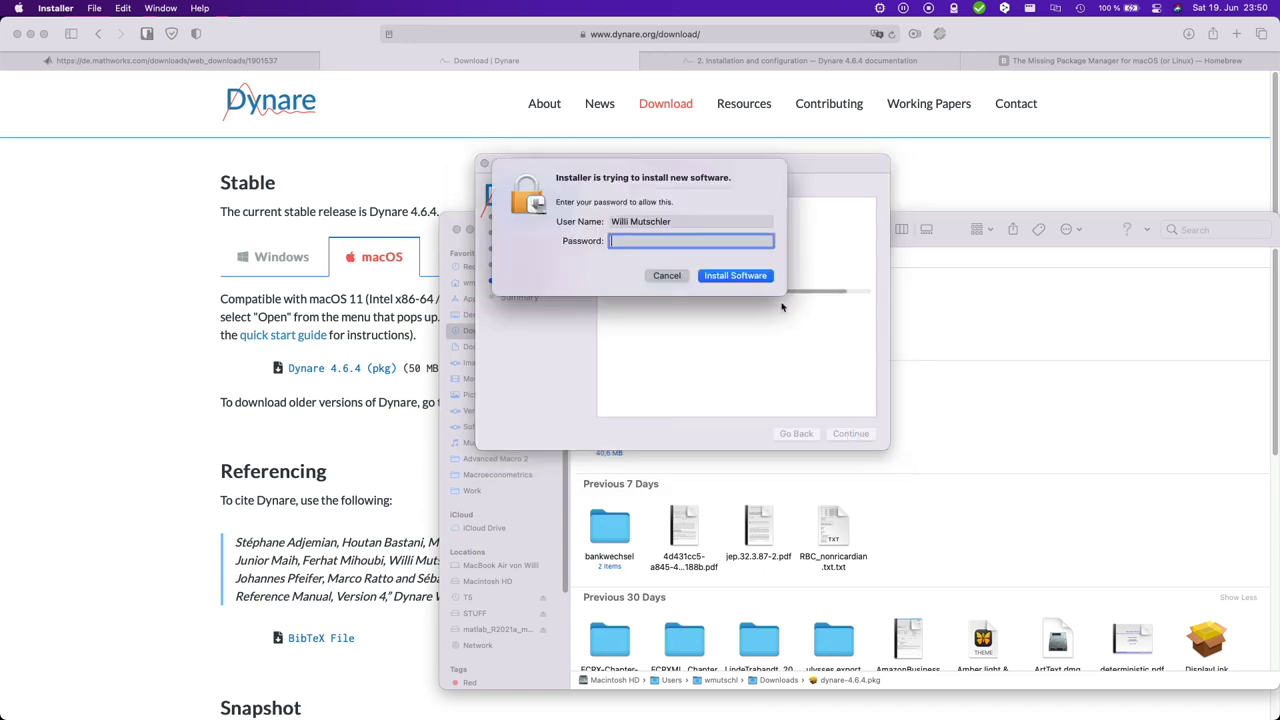
text(•••••••••••)
key(Return)
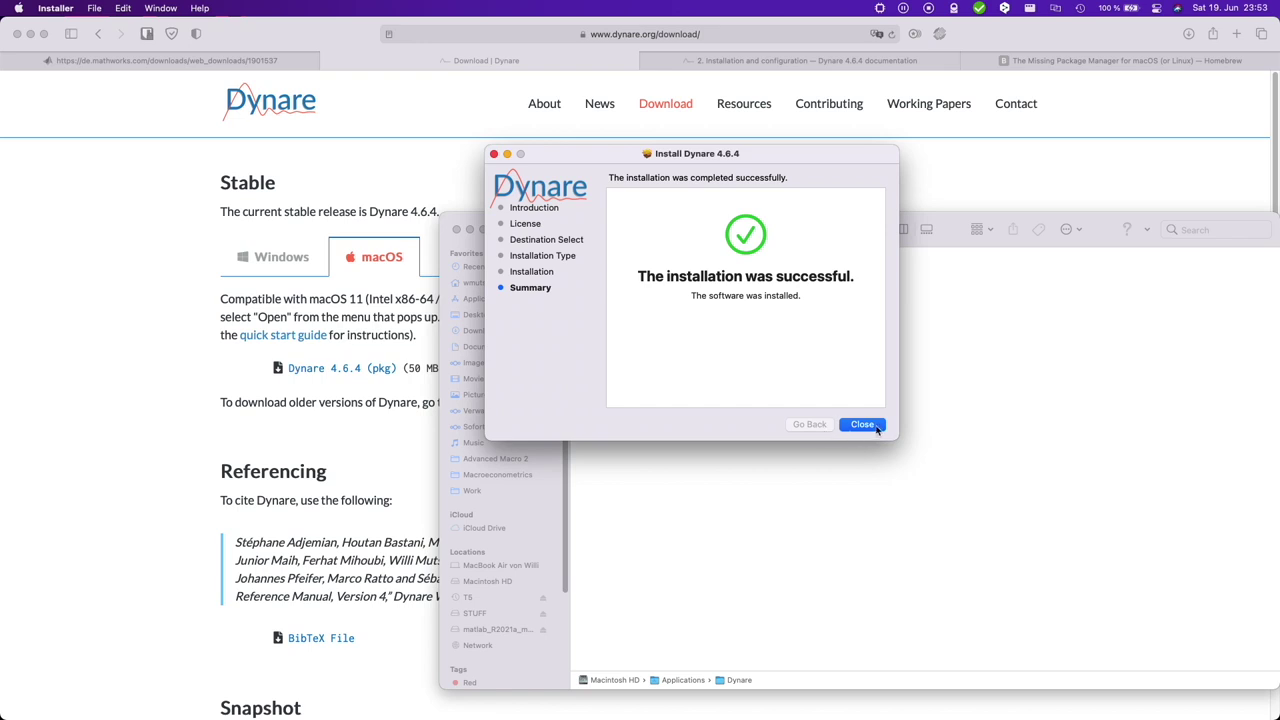
- Close the installer and browse Applications/Dynare to inspect the 4.6.4 folder
click(862, 425)
key(super+Up)
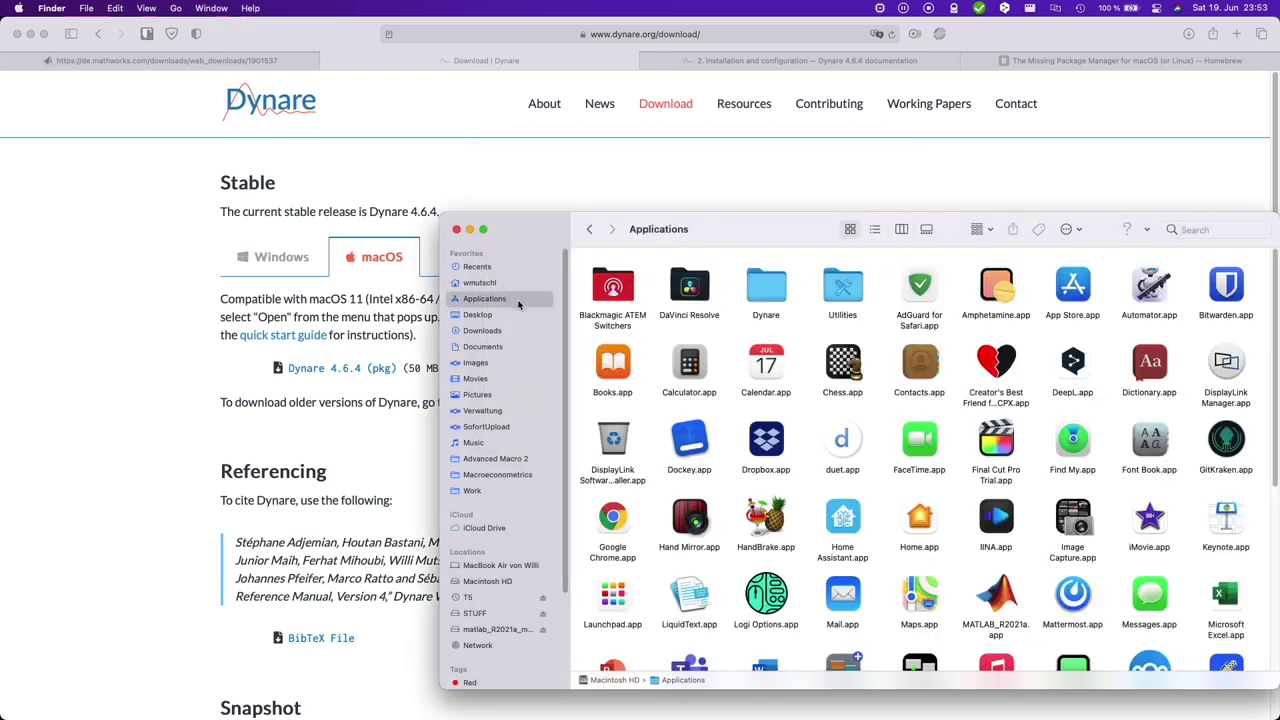
click(775, 293)
key(super+Down)
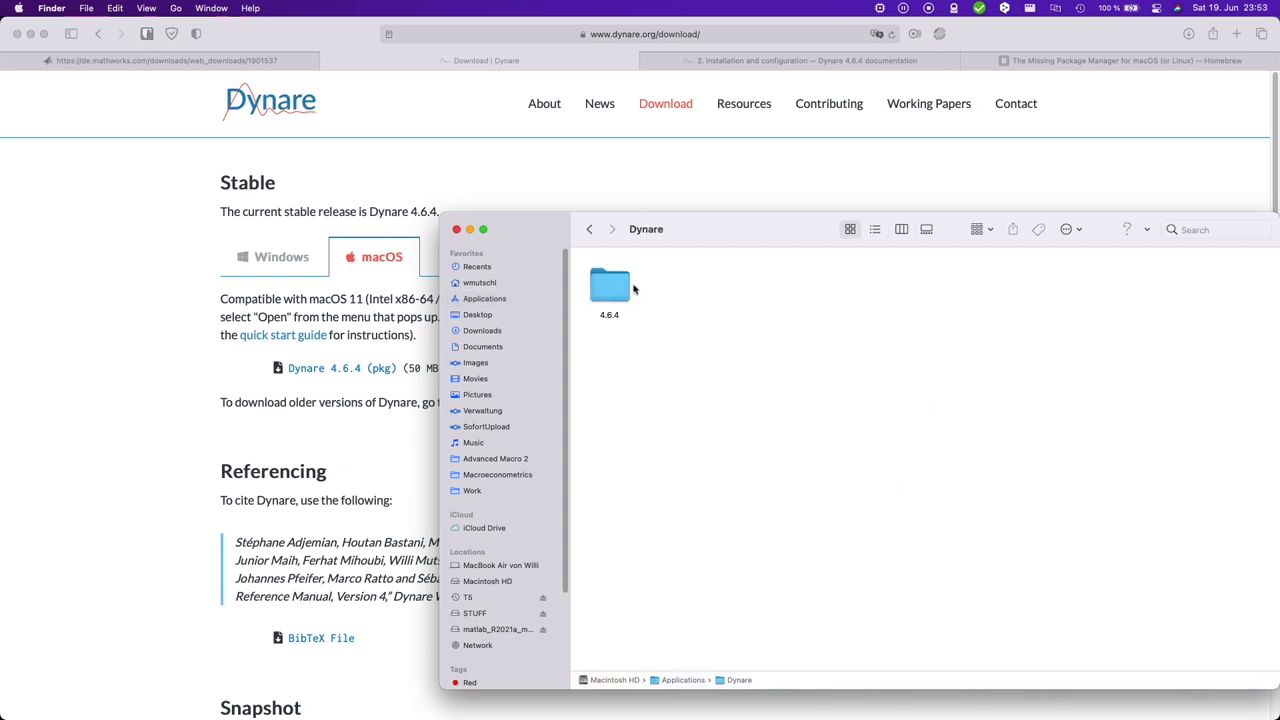
click(622, 293)
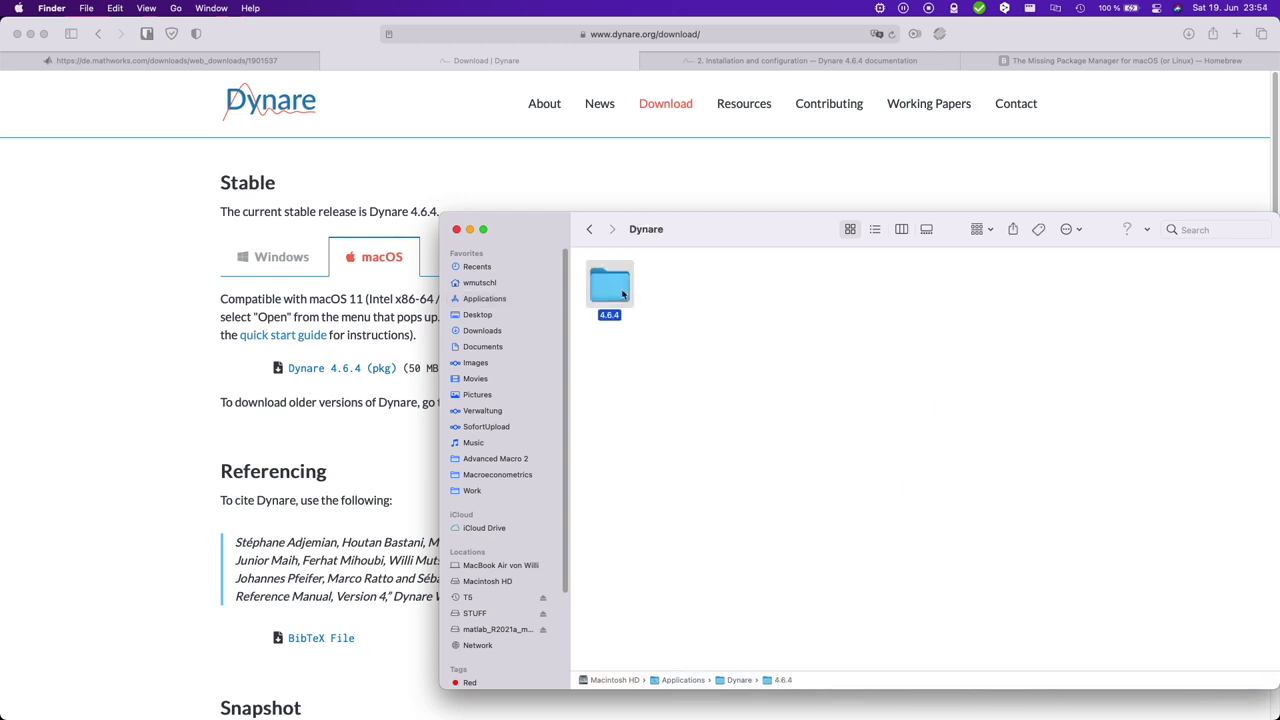
key(super+Down)
click(589, 229)
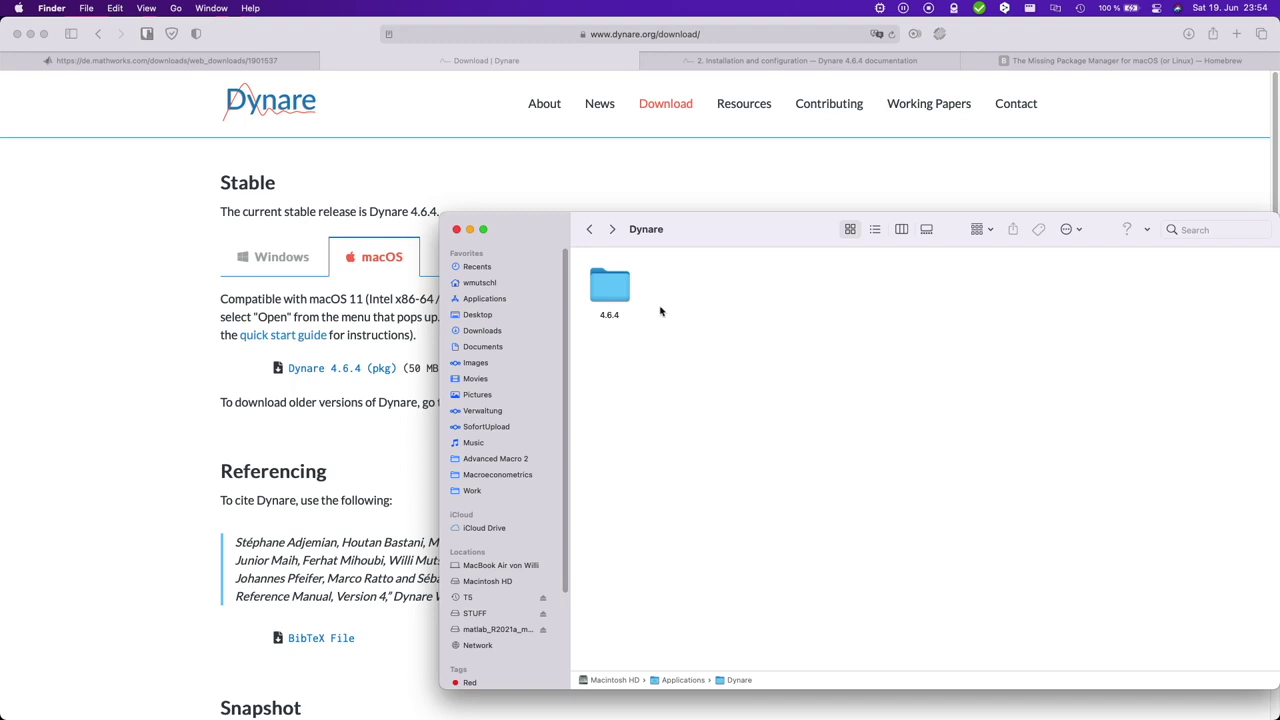
- Create a new folder named 'DynareWork' inside Documents
click(494, 349)
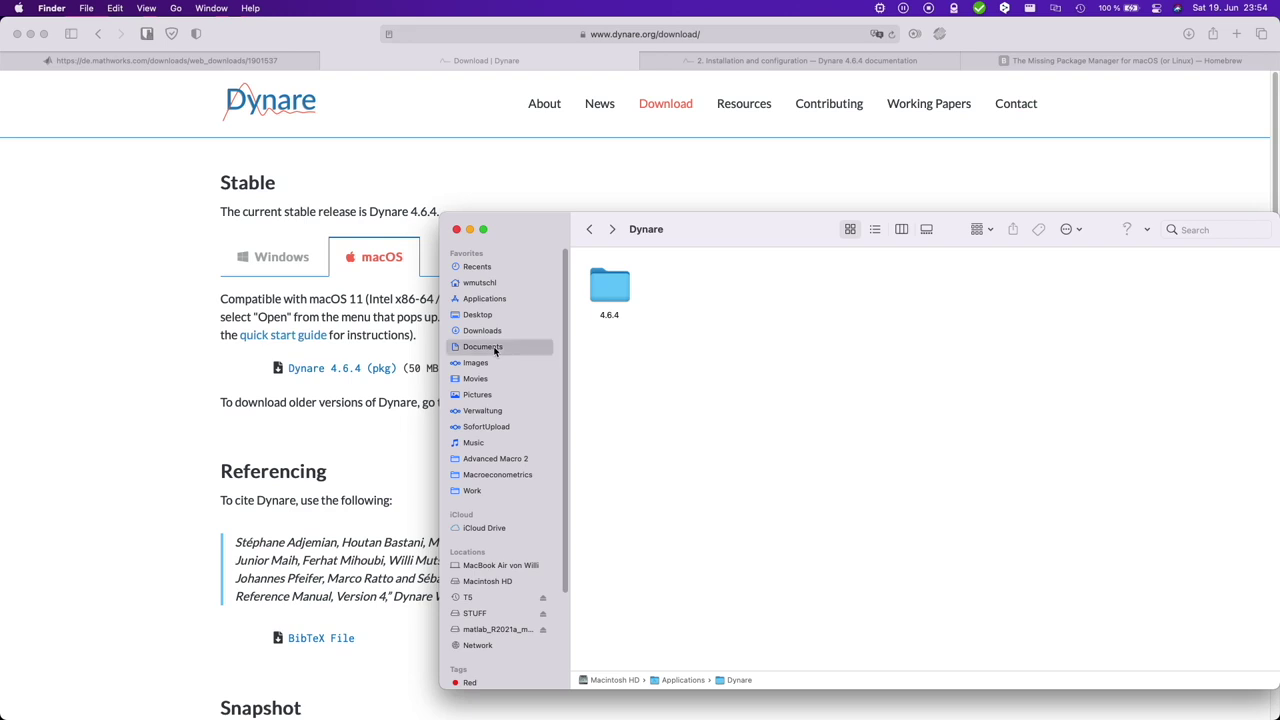
right_click(957, 348)
click(1022, 354)
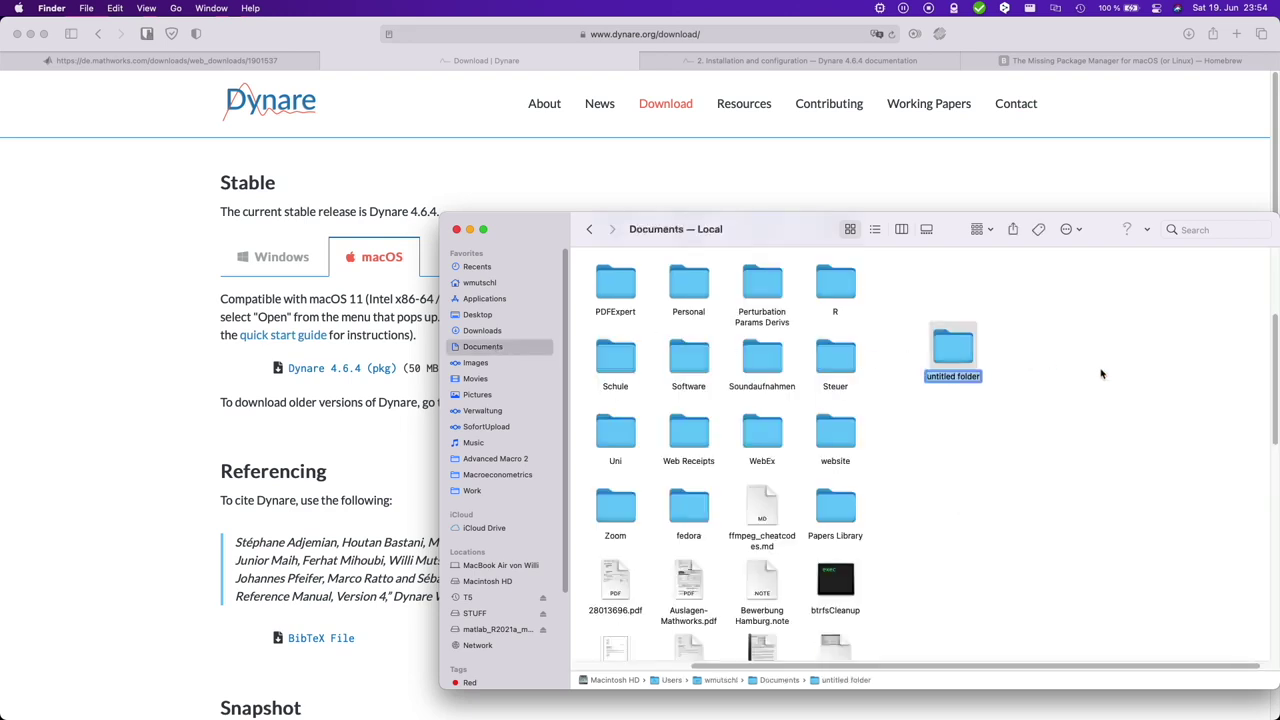
text(DynareWork)
key(Return)
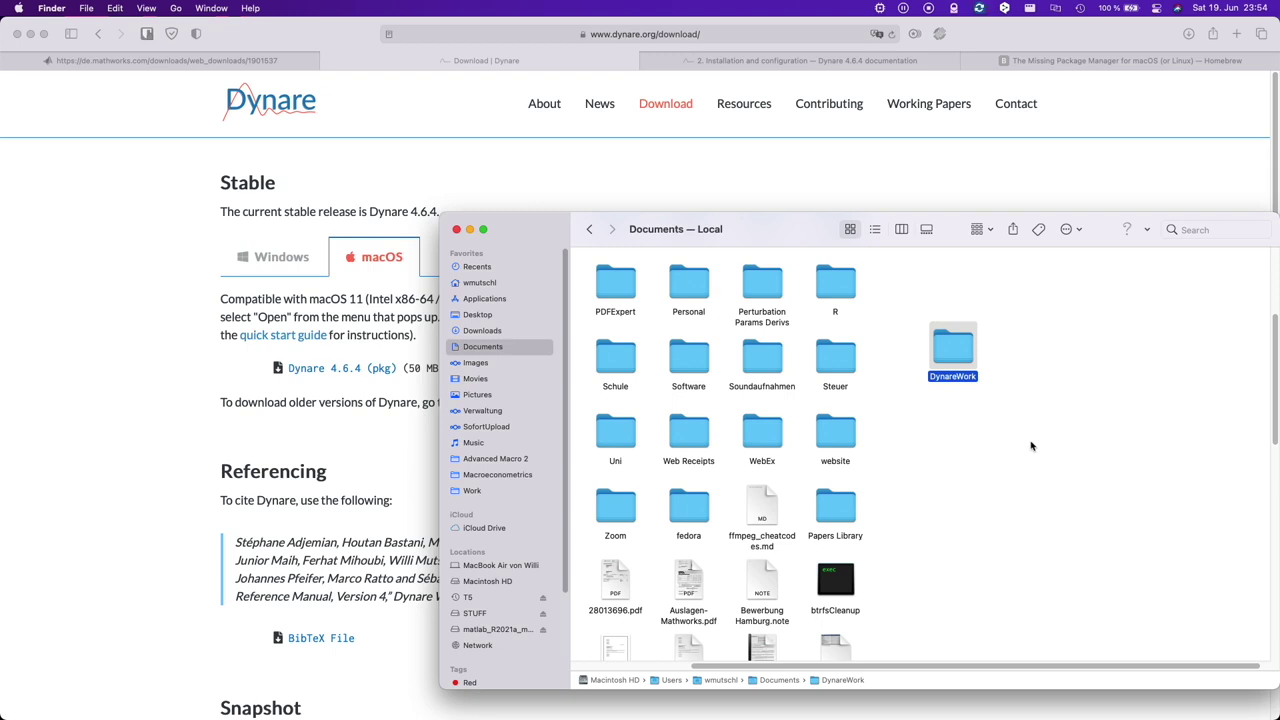
- Copy example1.mod from Applications/Dynare/4.6.4/examples into Documents/DynareWork in Finder
click(499, 301)
double_click(776, 285)
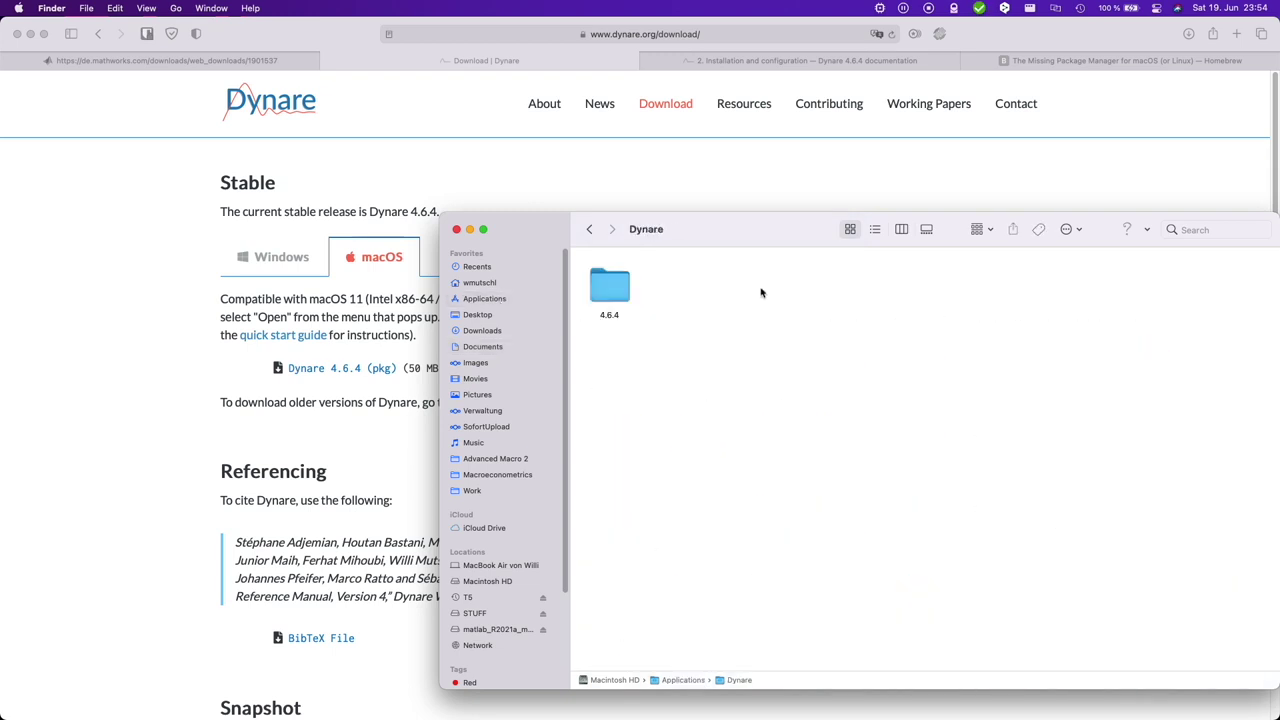
key(Right)
key(super+Down)
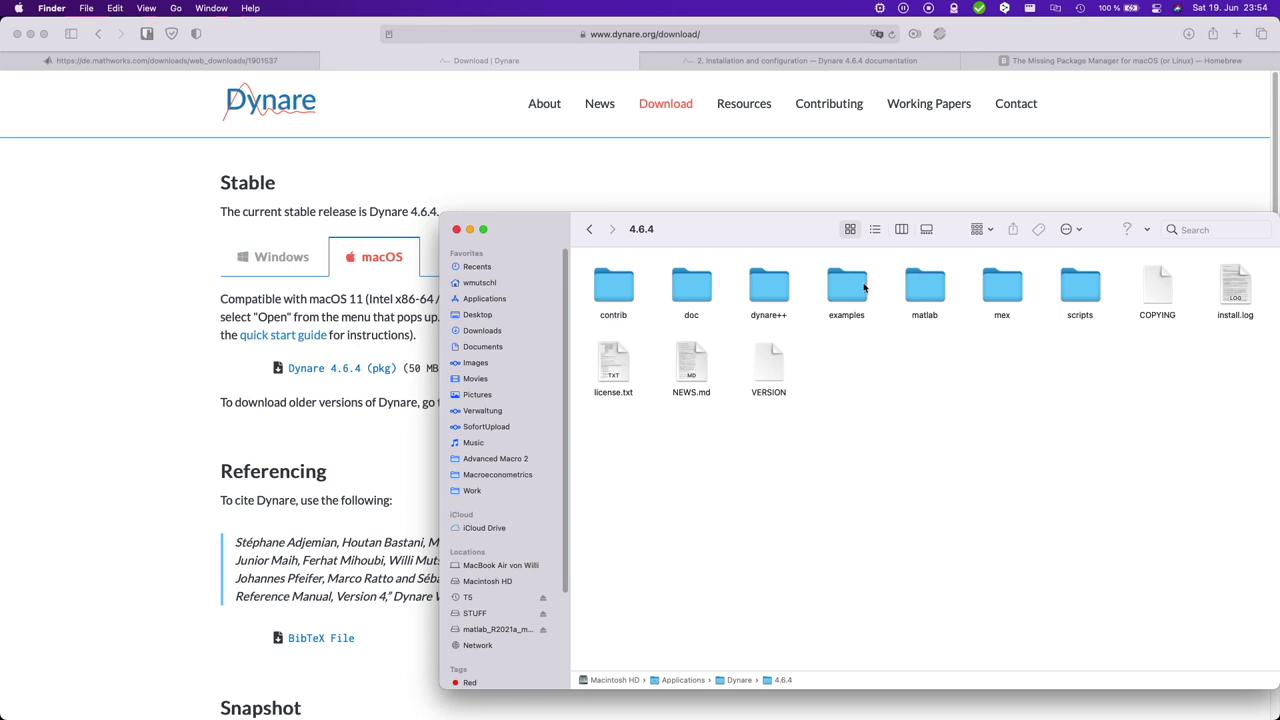
double_click(856, 289)
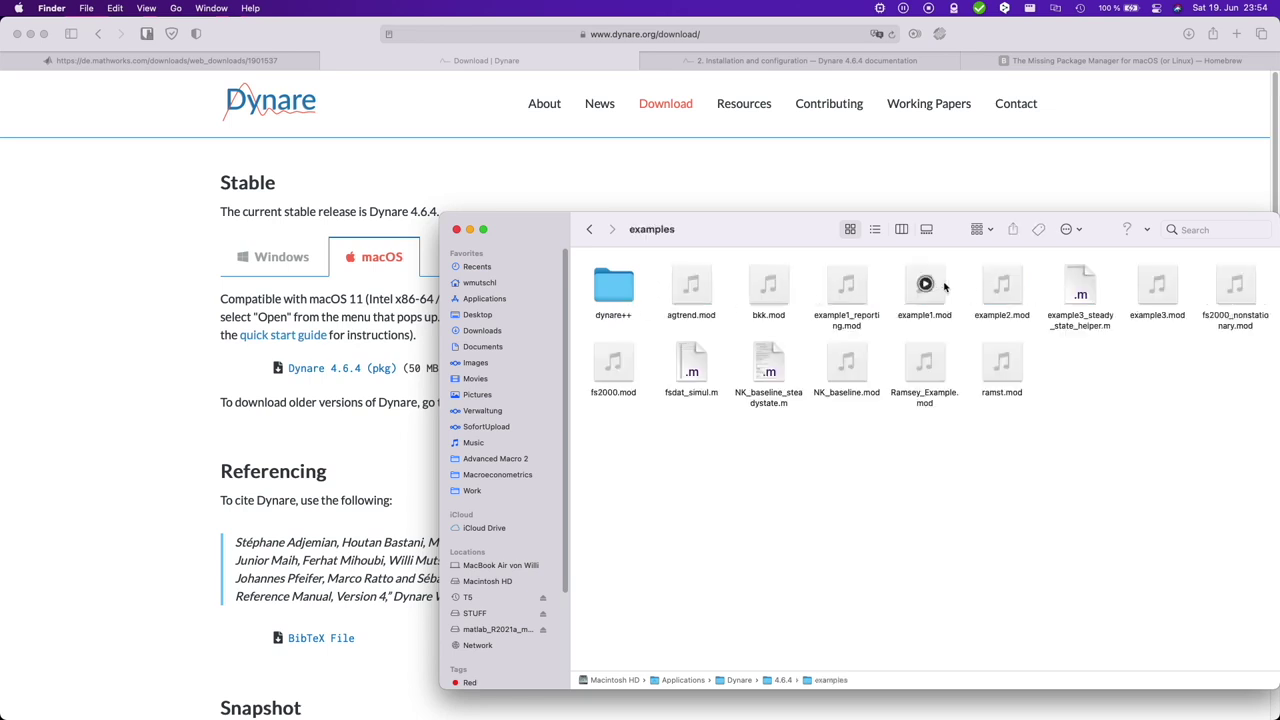
right_click(928, 286)
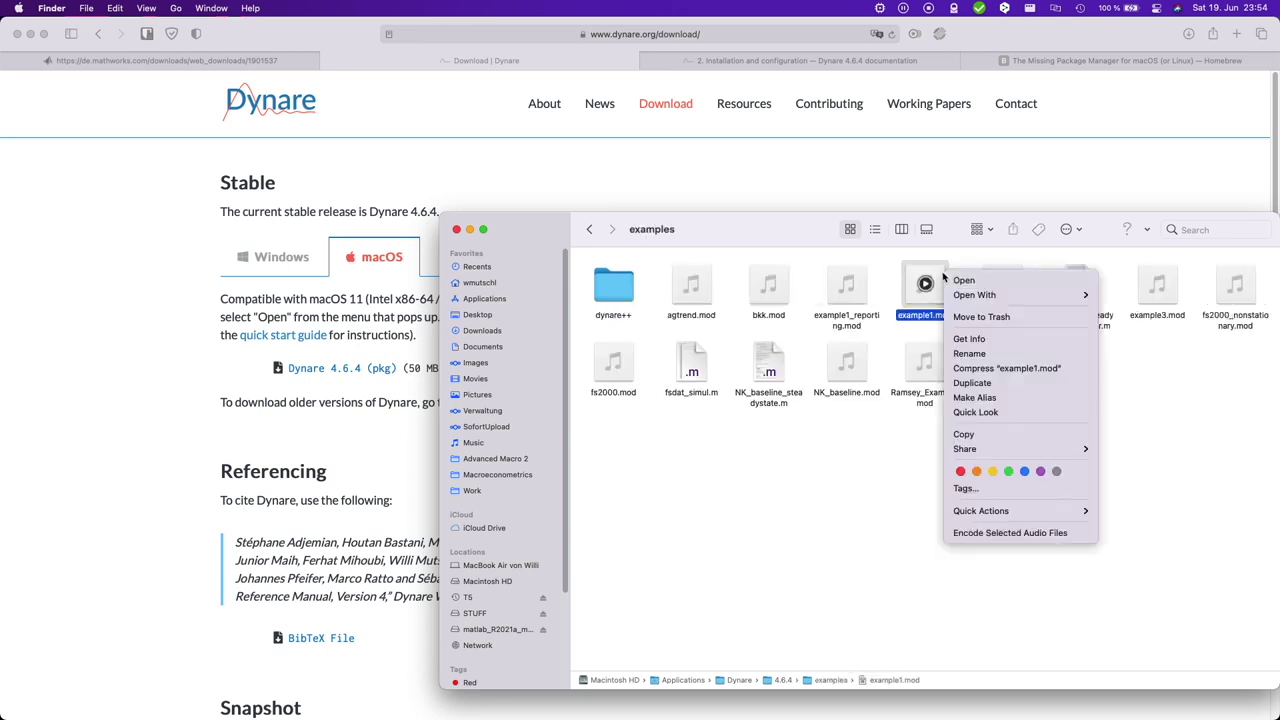
click(990, 436)
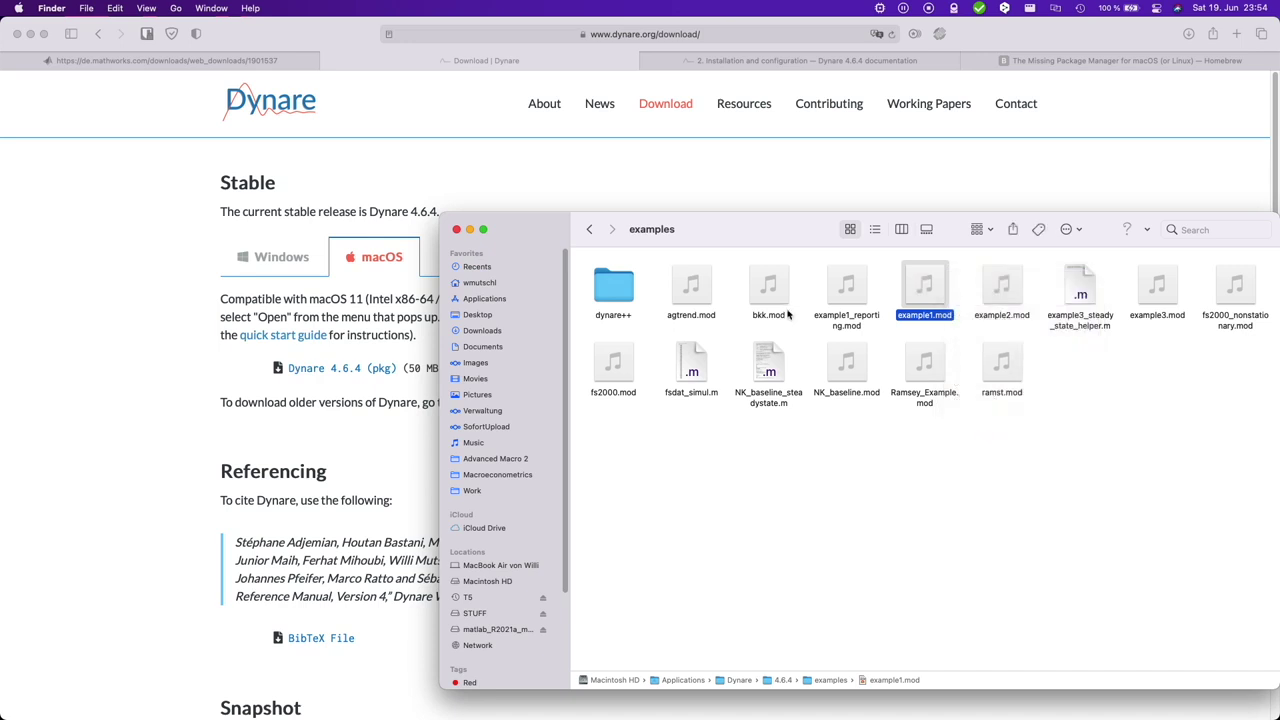
click(492, 346)
double_click(954, 350)
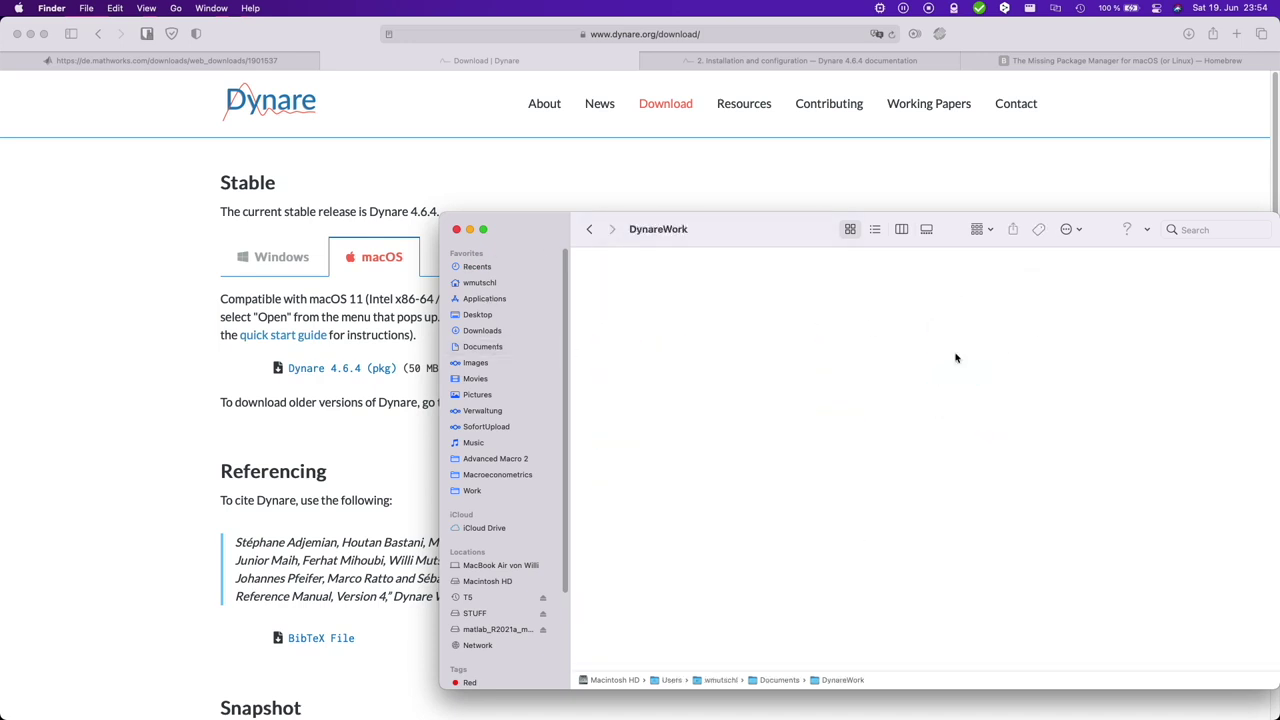
key(super+v)
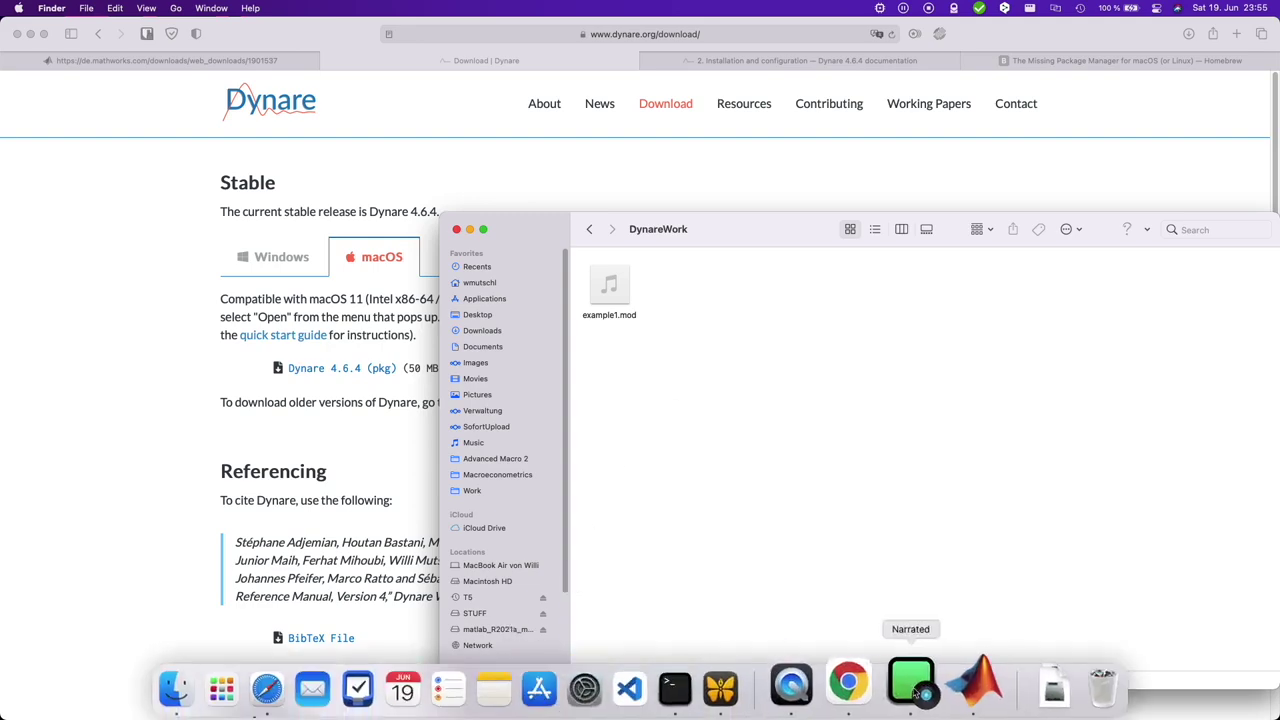
- In MATLAB, make DynareWork the current working folder
click(914, 686)
click(66, 267)
double_click(68, 268)
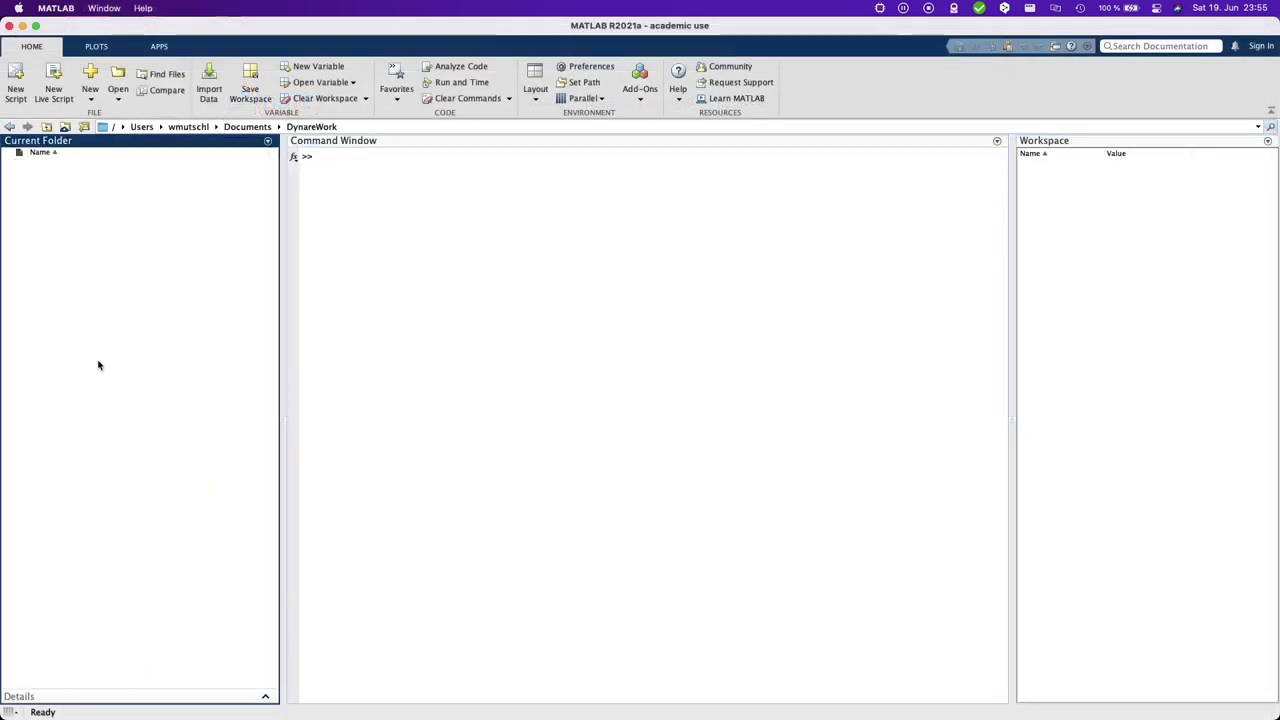
click(459, 258)
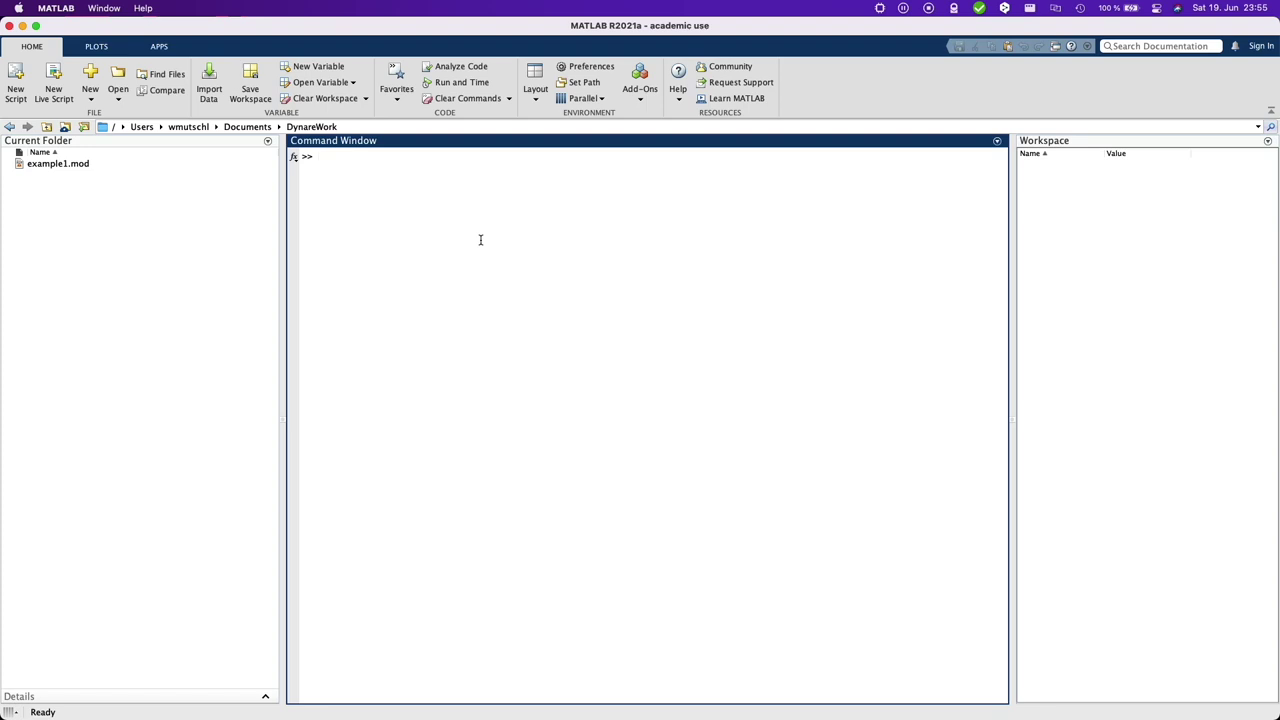
- Run addpath('/Applications/Dynare/4.6.4/matlab') to put Dynare on the MATLAB path
text(addpath()
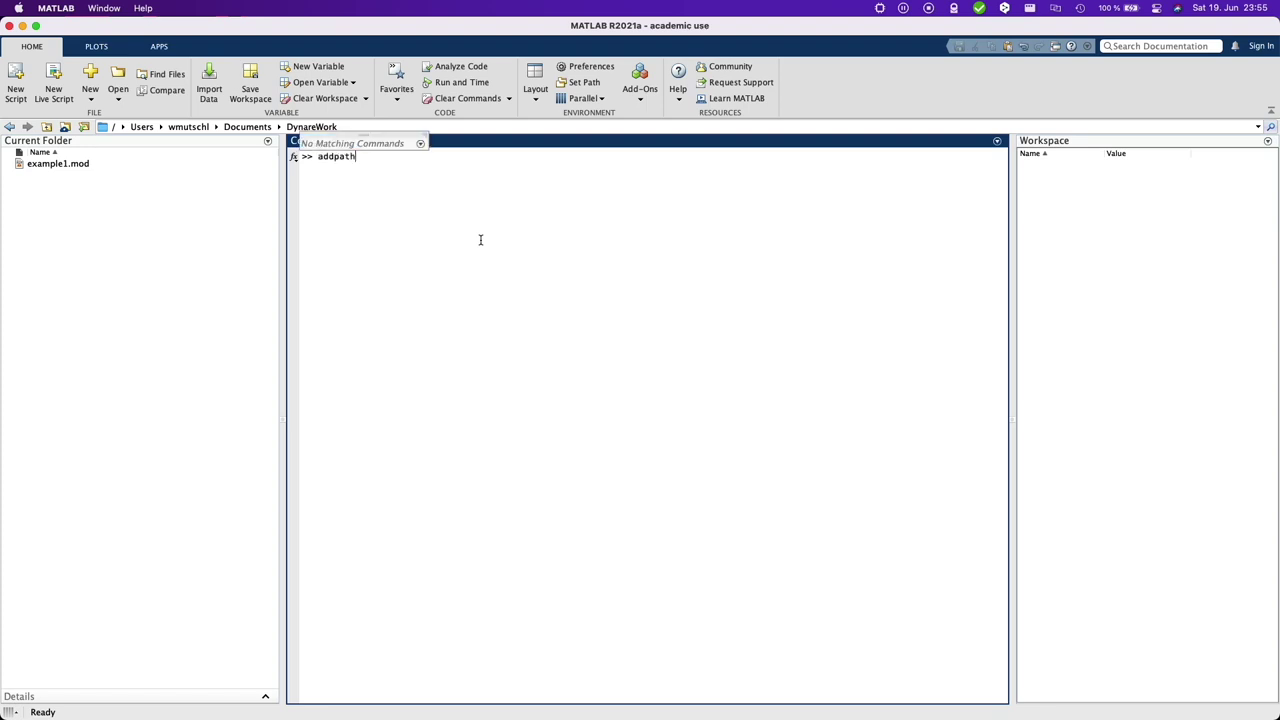
key(super+v)
key(End)
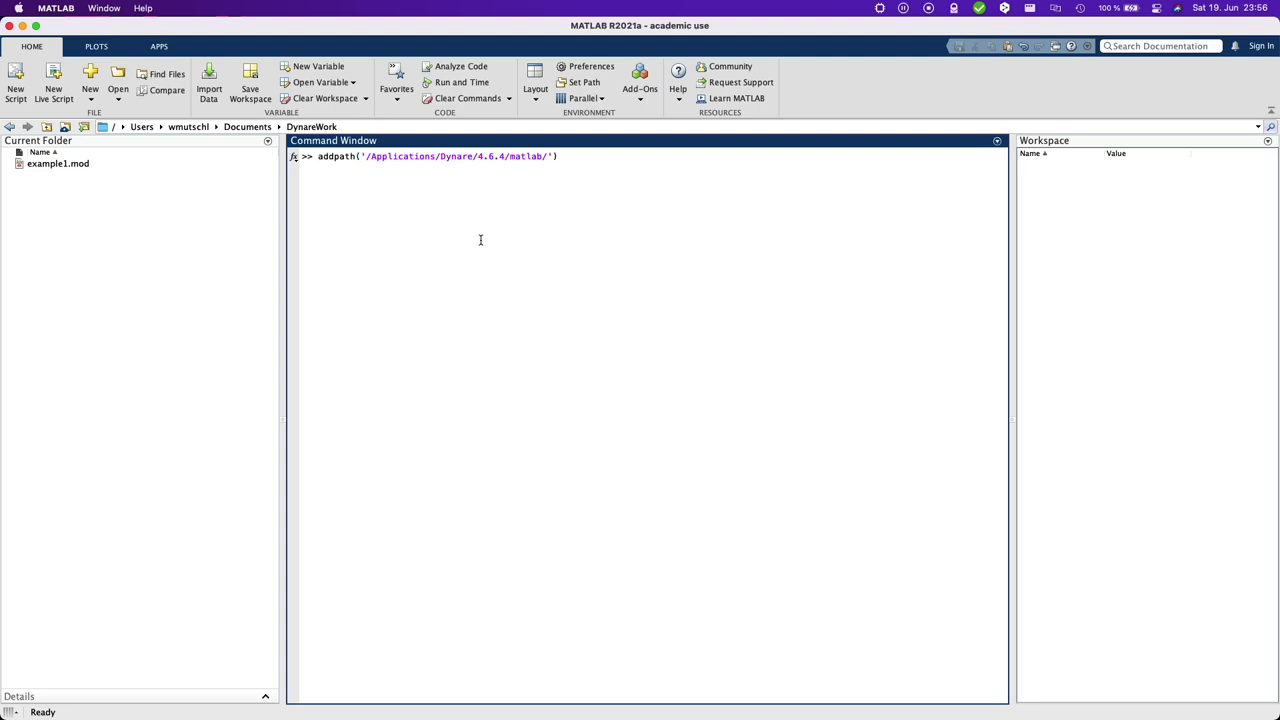
key(shift+Left)
key(shift+Left)
key(shift+Left)
key(shift+Left)
key(shift+Left)
key(shift+Left)
key(Right)
key(Delete)
key(Return)
- Run dynare and confirm it reports version 4.6.4
text(dynare)
key(Return)
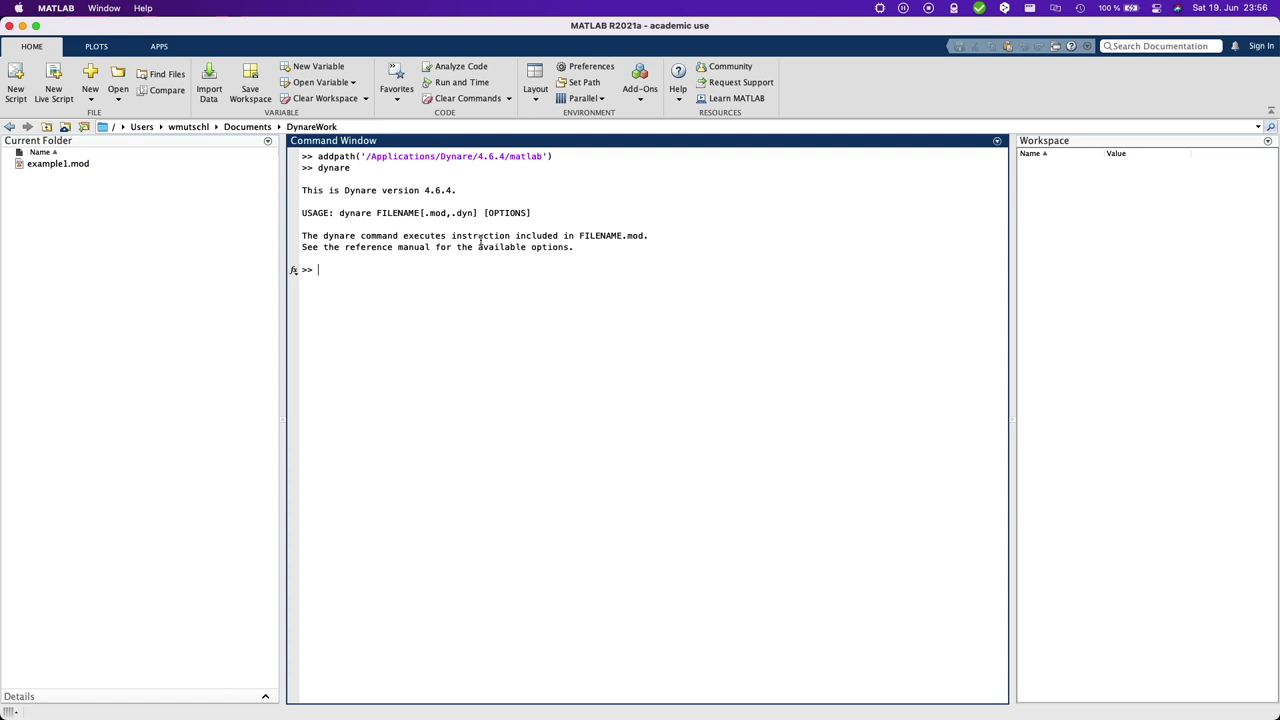
drag(415, 190, 460, 190)
click(446, 295)
- Run 'dynare example1' and check in Silicon Info which architecture MATLAB runs as
text(dynare example1)
key(Return)
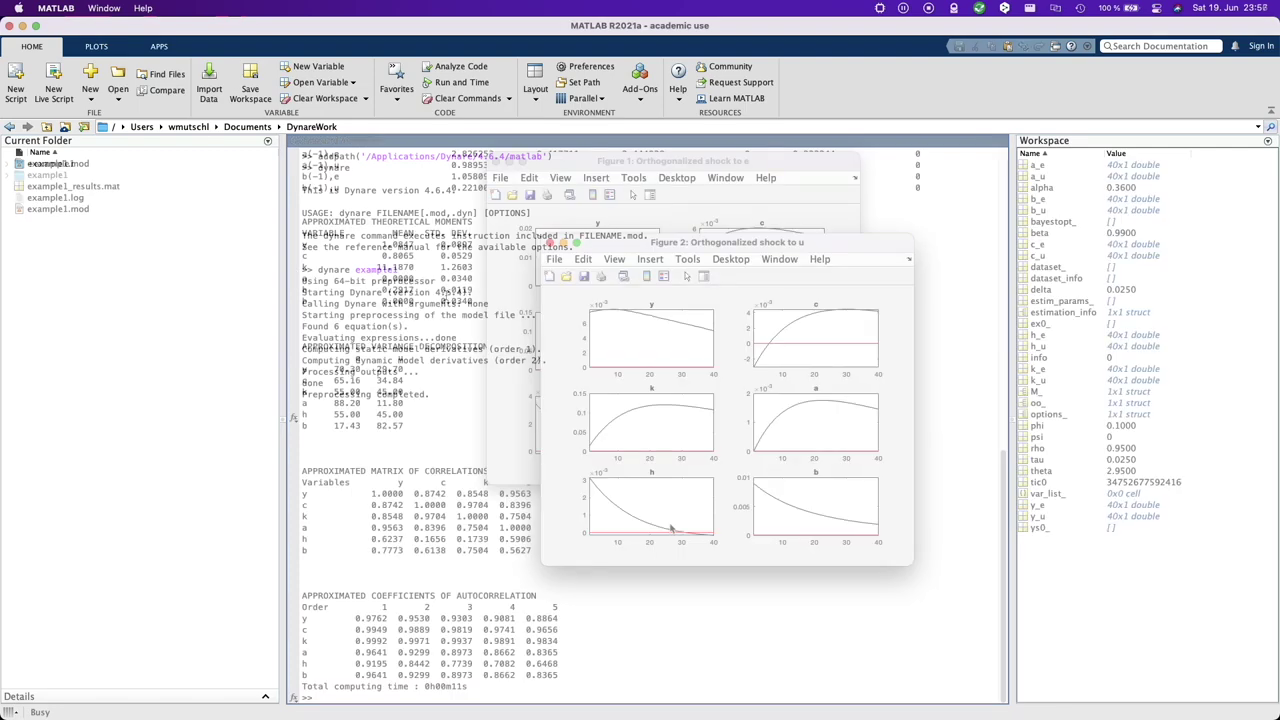
click(880, 8)
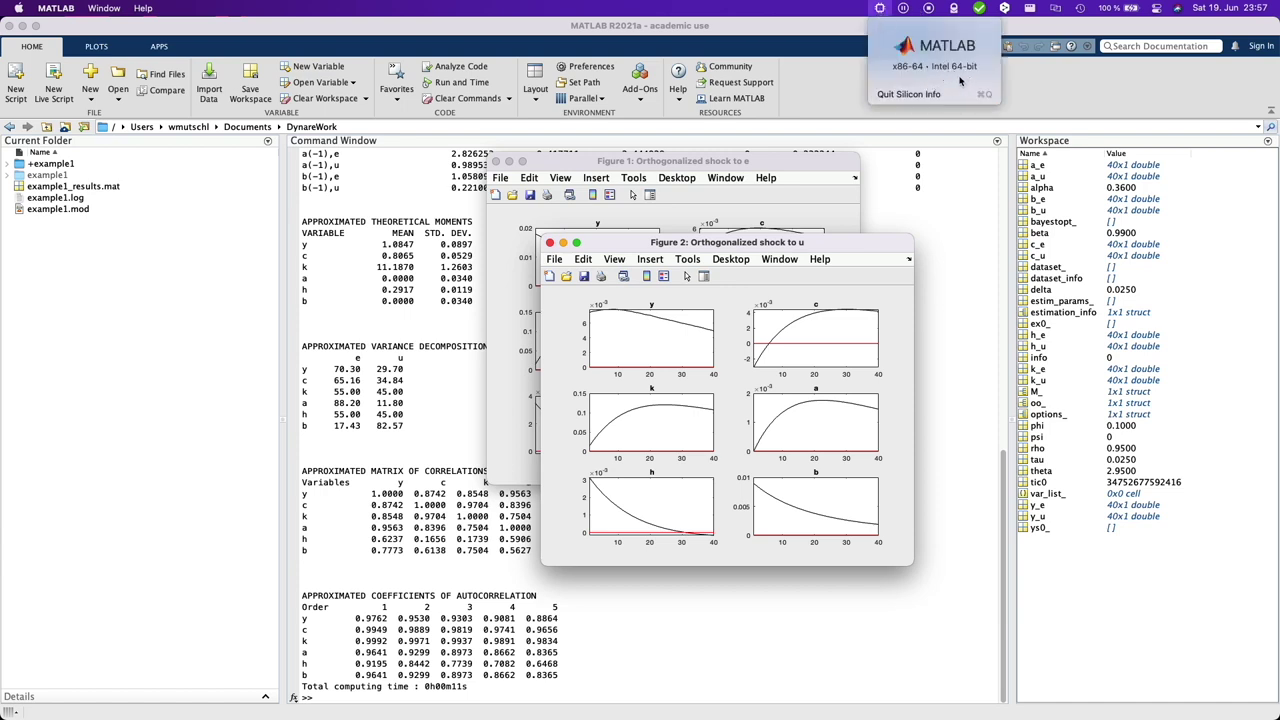
click(407, 410)
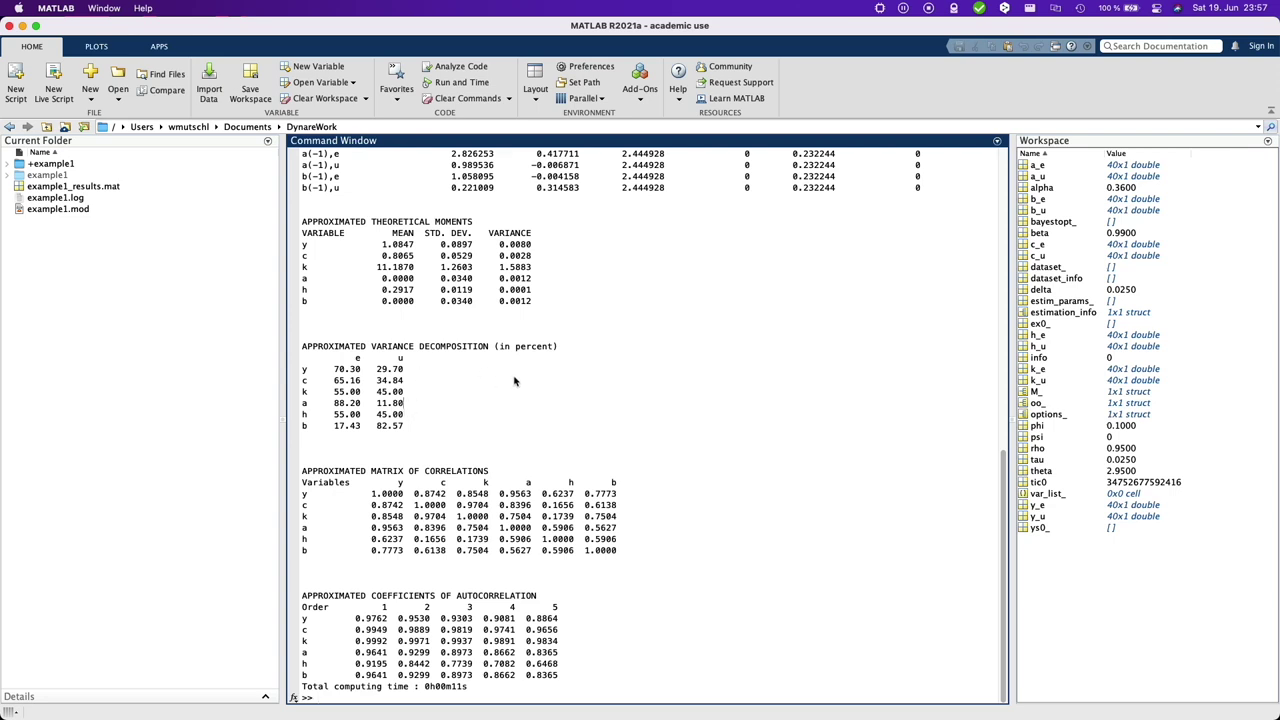
- Add 'mod' as a MATLAB file extension in Editor/Debugger Language preferences and apply
click(594, 70)
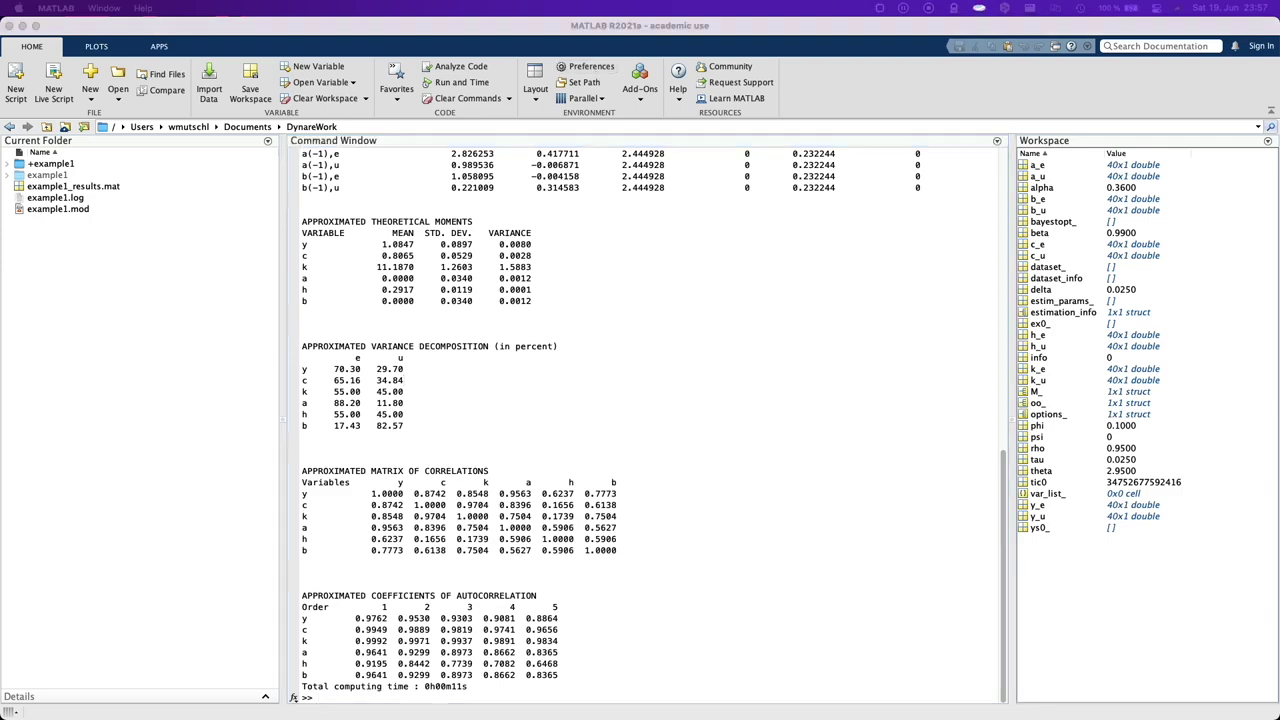
click(428, 227)
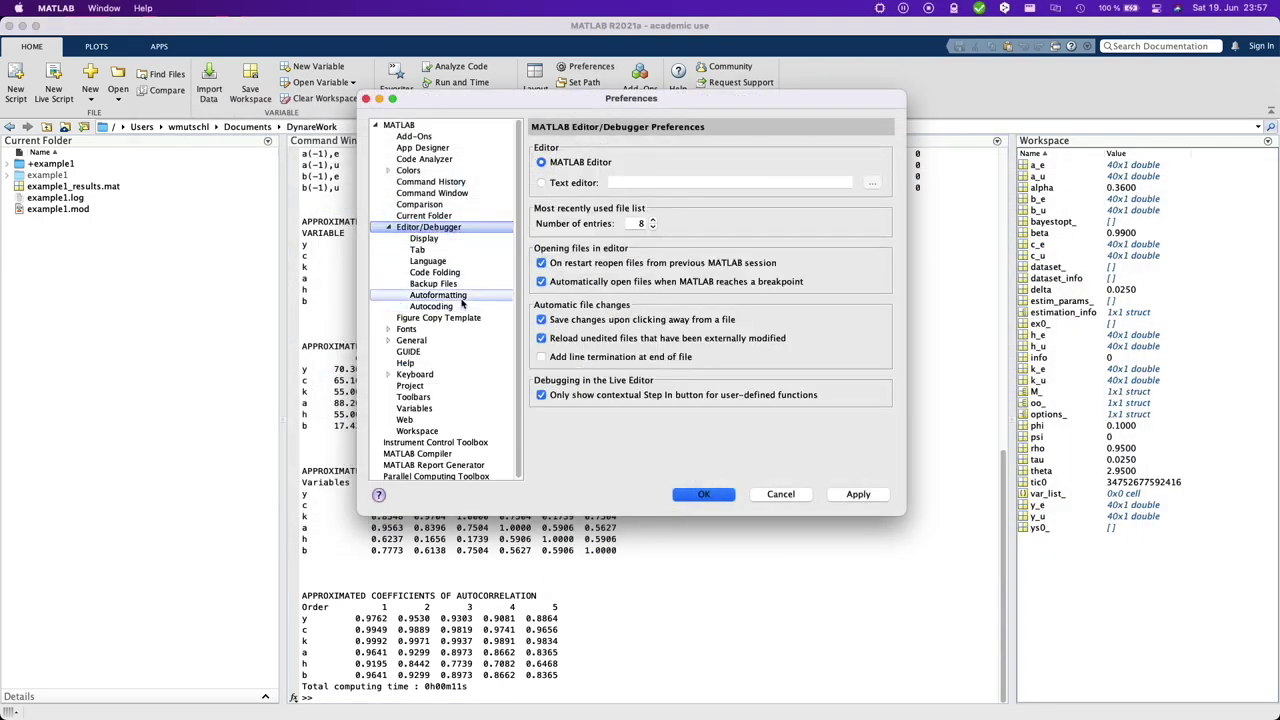
click(428, 261)
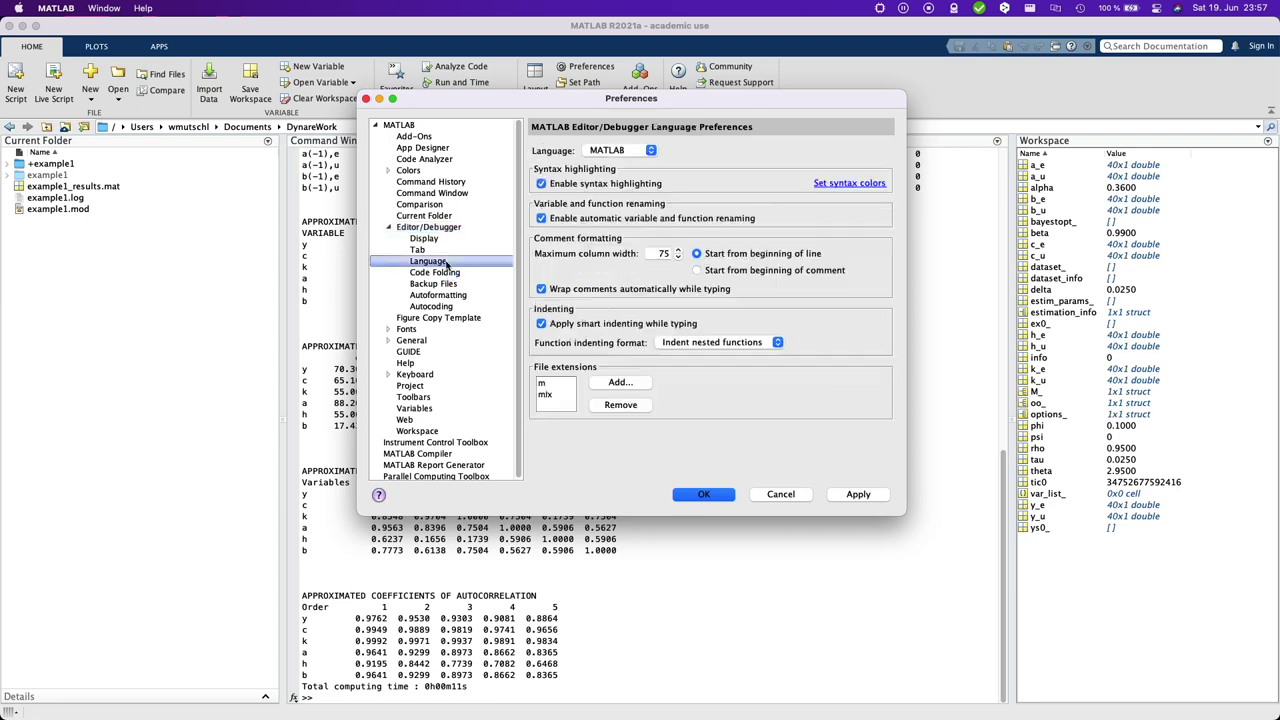
click(620, 383)
text(mod)
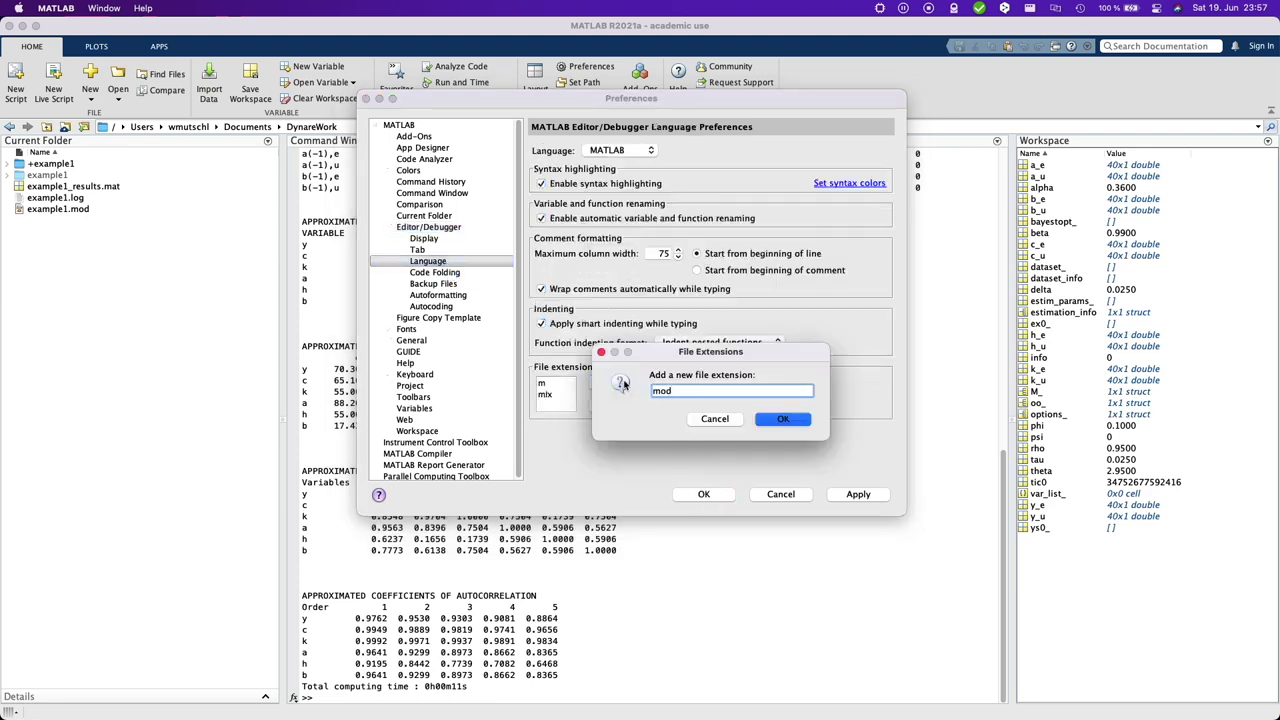
click(784, 419)
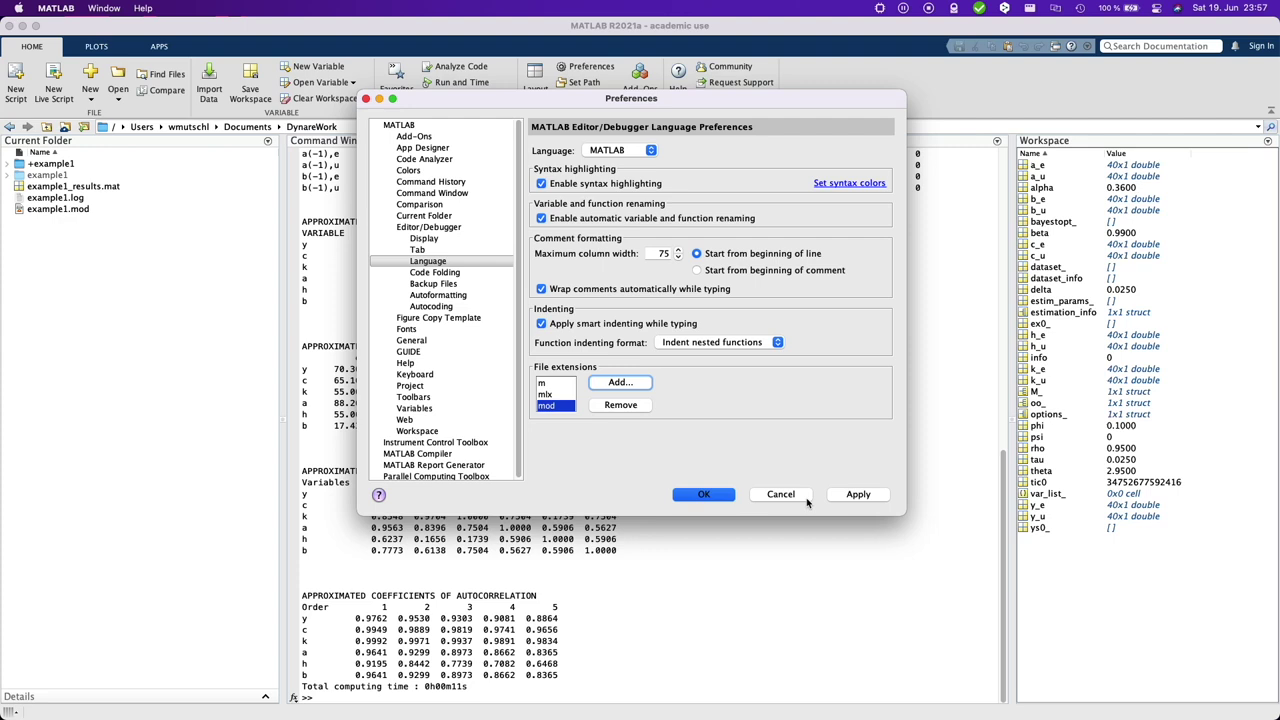
click(860, 494)
click(730, 497)
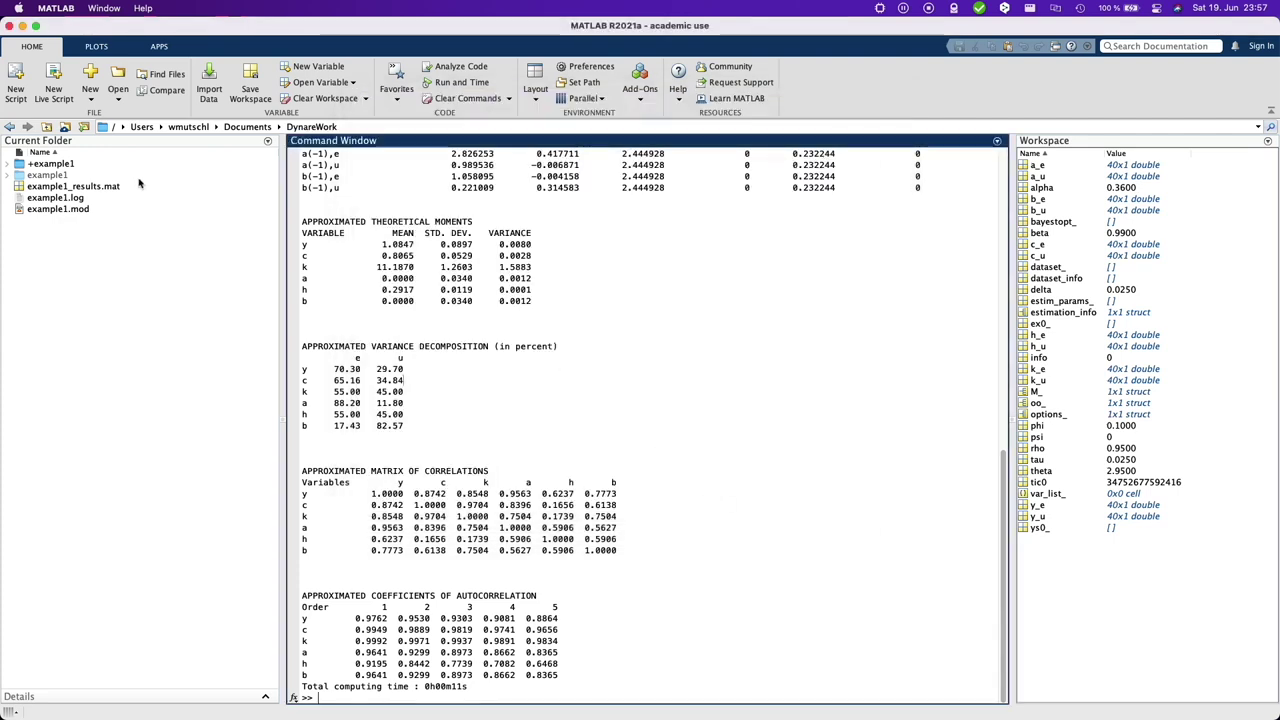
- Open example1.mod in the MATLAB editor
click(68, 210)
right_click(66, 210)
click(118, 222)
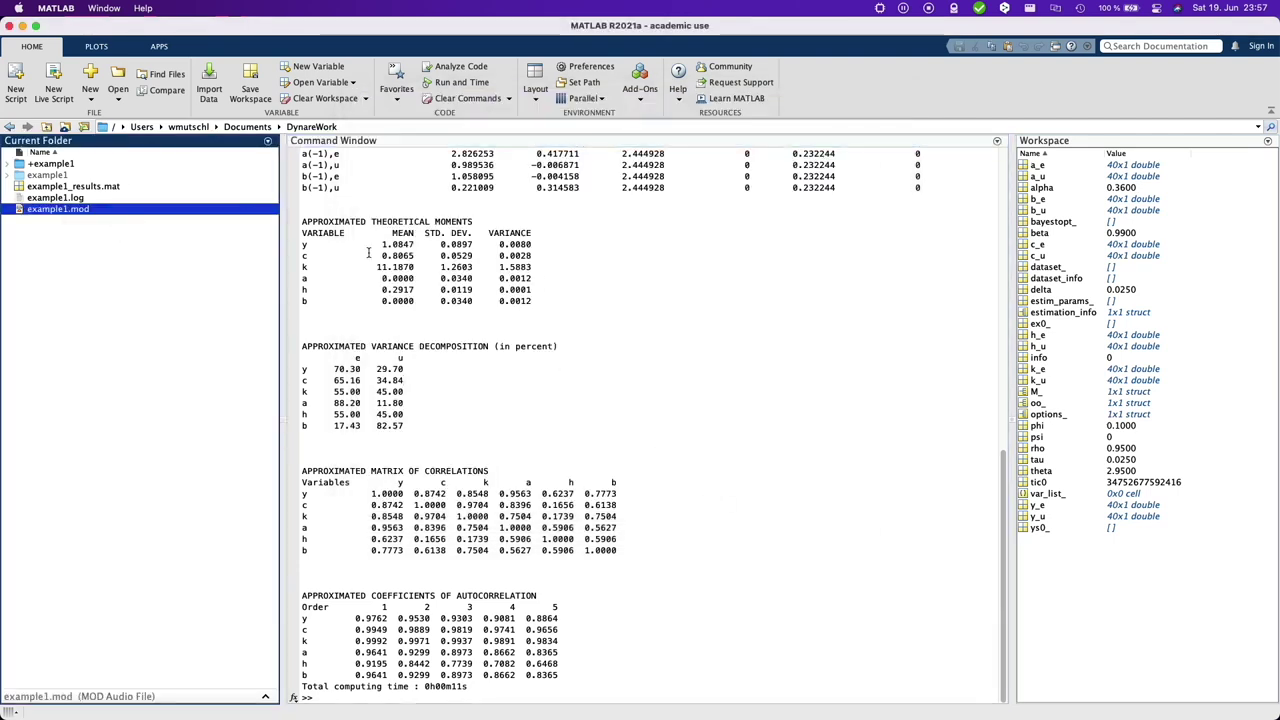